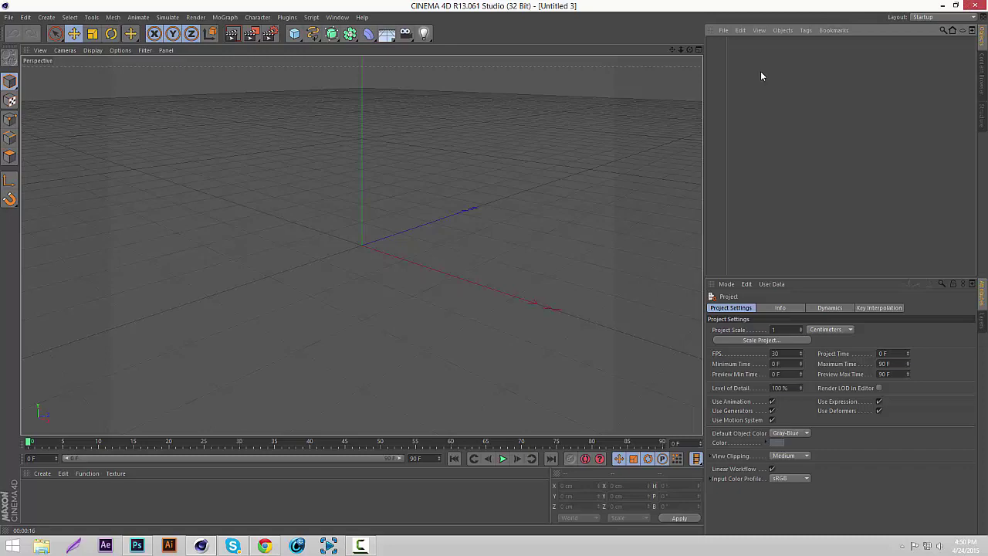
# - Open the project file Robbie's Lightroom.c4d
pyautogui.hotkey('ctrl', 'o')
pyautogui.write('rob')
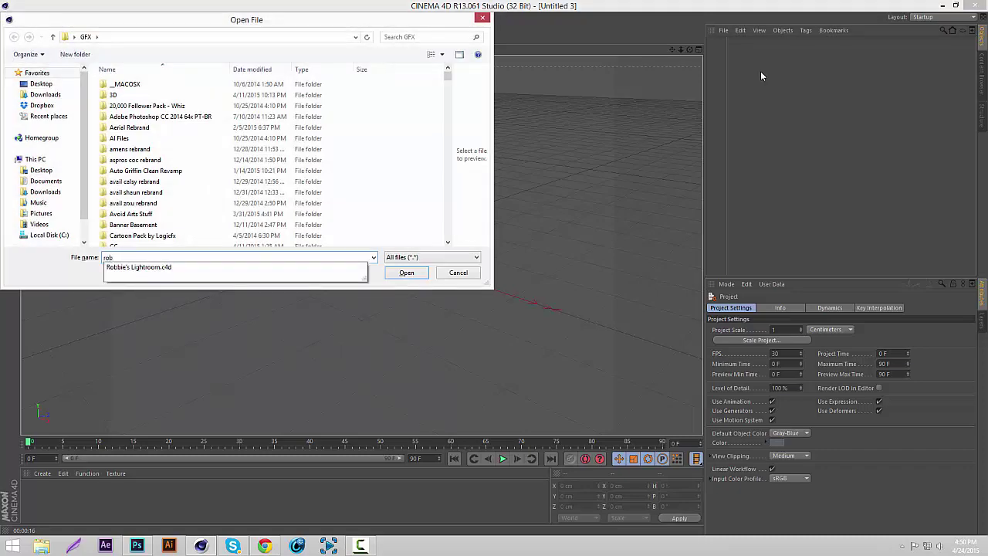
pyautogui.press('Down')
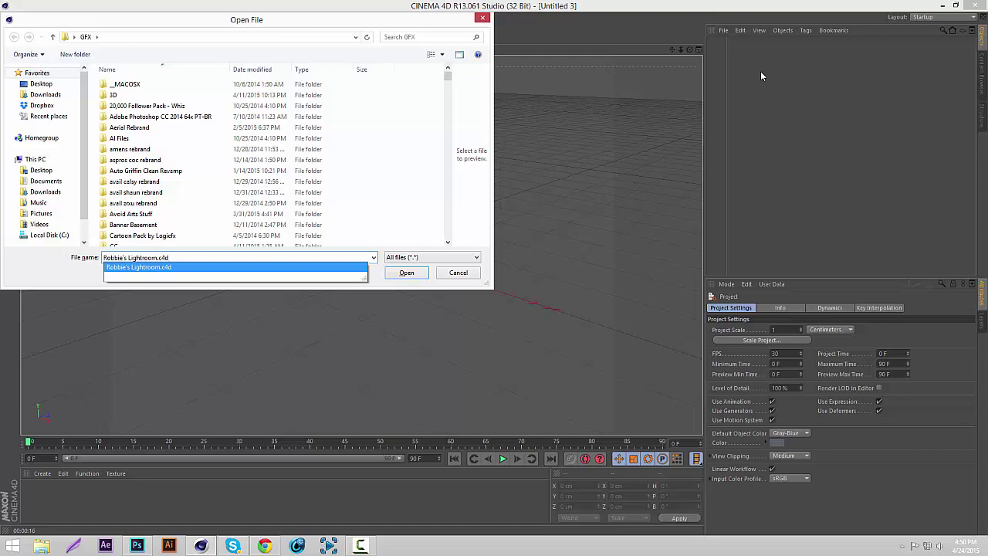
pyautogui.press('Return')
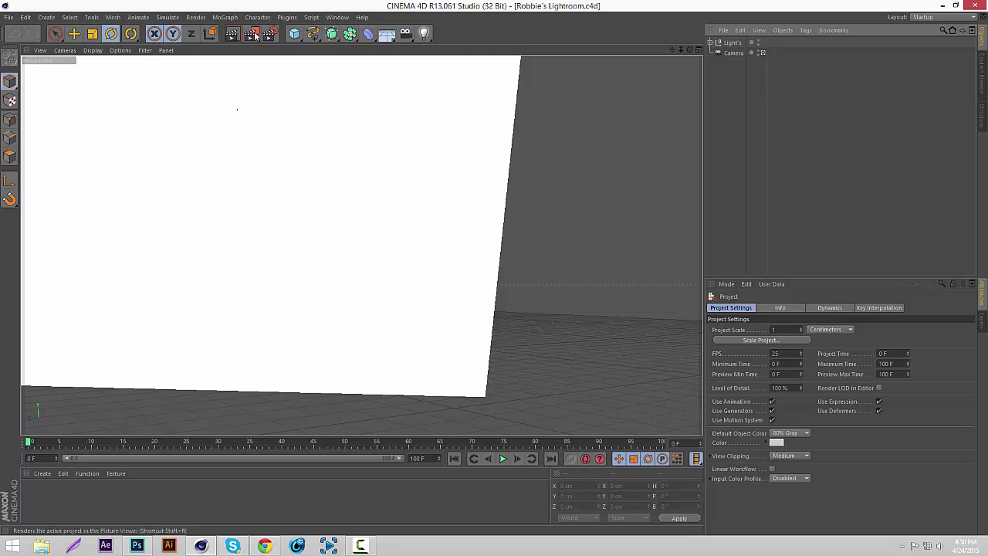
# - Add a MoText object to the light room scene
pyautogui.click(225, 17)
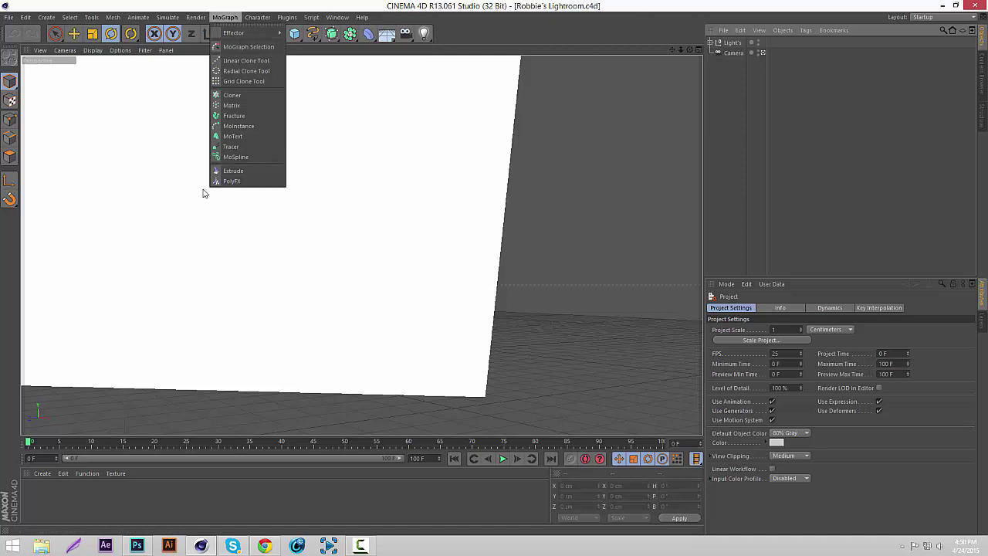
pyautogui.click(792, 139)
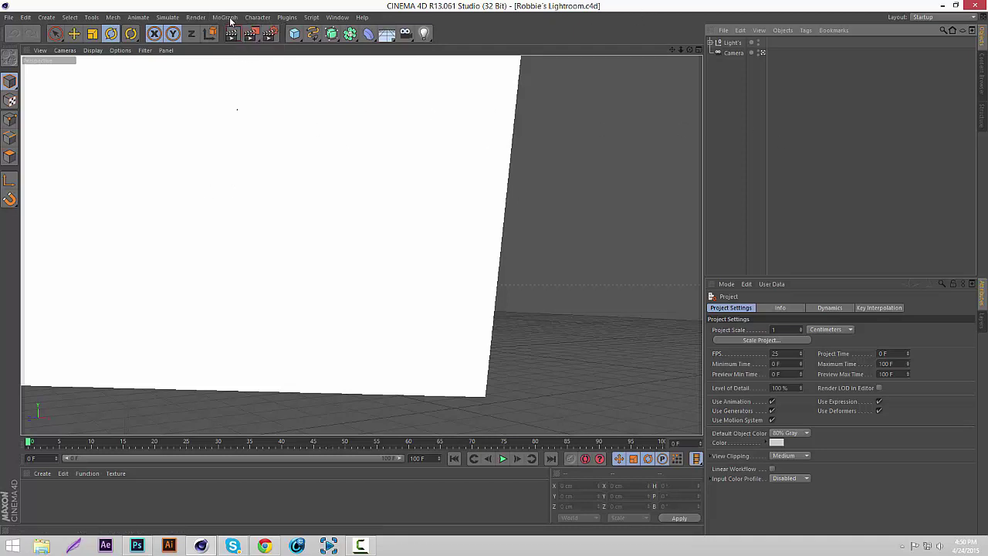
pyautogui.click(229, 18)
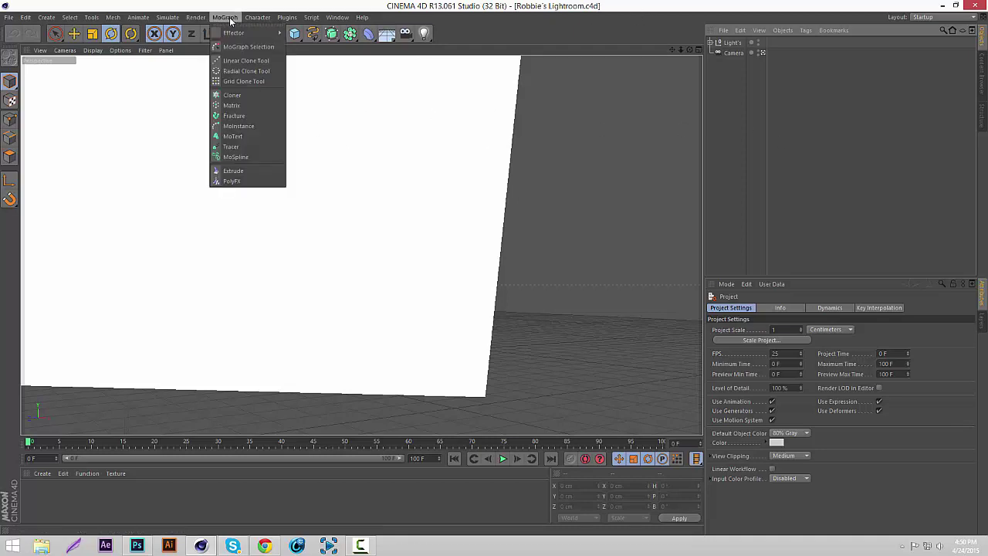
pyautogui.click(238, 136)
# - Raise the MoText object in front of the white panel and scale it down to about 69 cm wide
pyautogui.press('e')
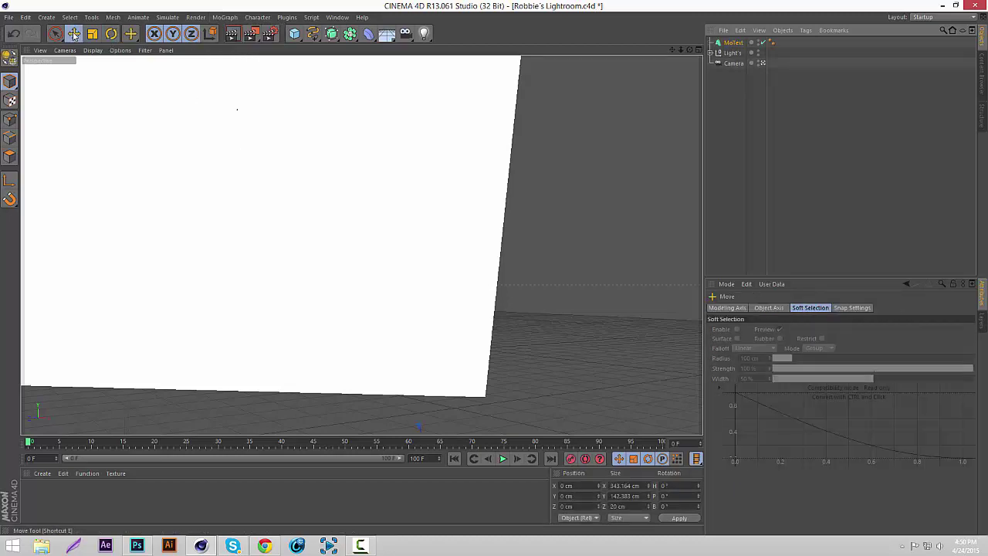
pyautogui.moveTo(487, 280); pyautogui.dragTo(516, 15)
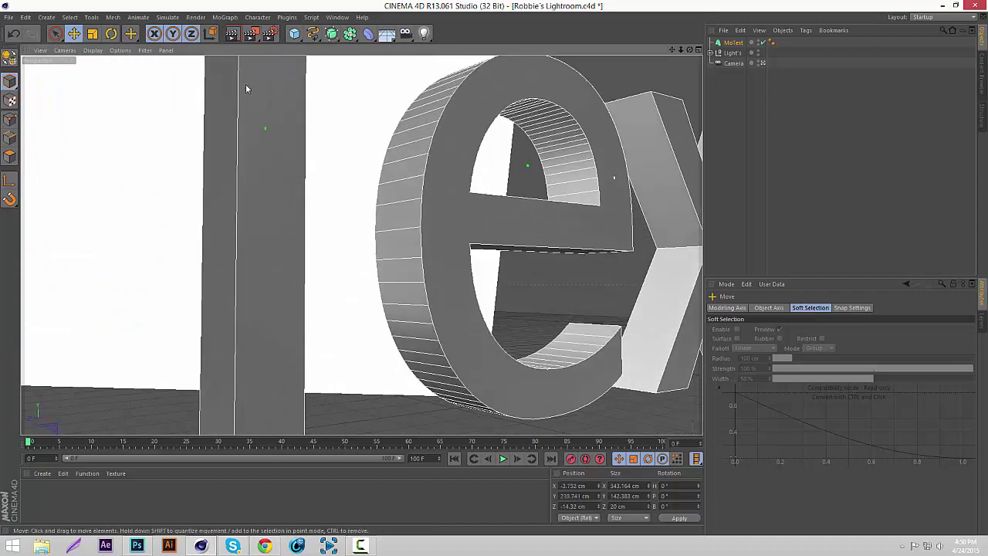
pyautogui.click(91, 33)
pyautogui.moveTo(465, 146); pyautogui.dragTo(358, 98)
pyautogui.press('e')
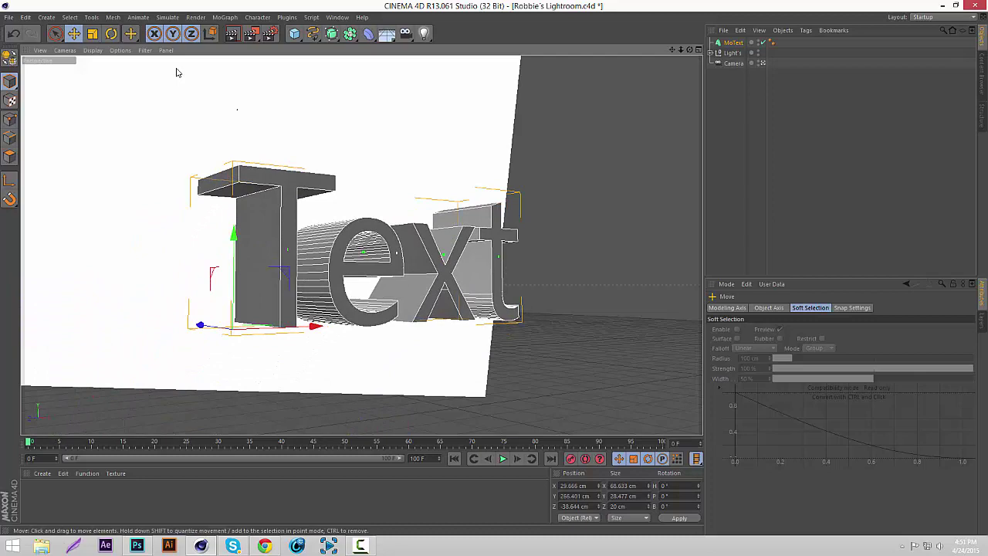
# - Rotate the text's heading to about -30.8° and shift it along its X axis in front of the white panel
pyautogui.click(111, 33)
pyautogui.moveTo(269, 333); pyautogui.dragTo(228, 333)
pyautogui.press('e')
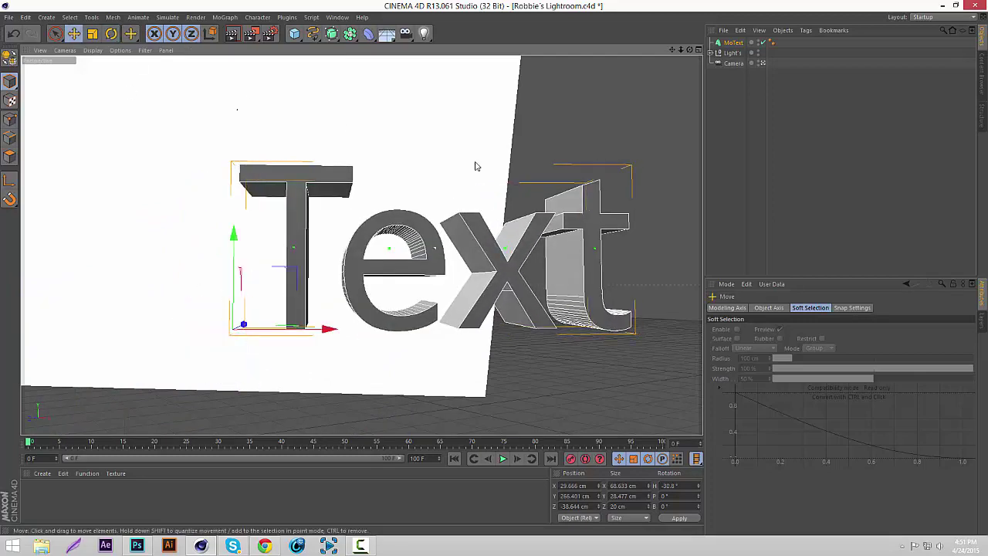
pyautogui.moveTo(474, 162); pyautogui.dragTo(347, 175)
# - Change the MoText to read TEXT in Gotham Black and slide it along its X axis so every letter fits the view
pyautogui.click(735, 43)
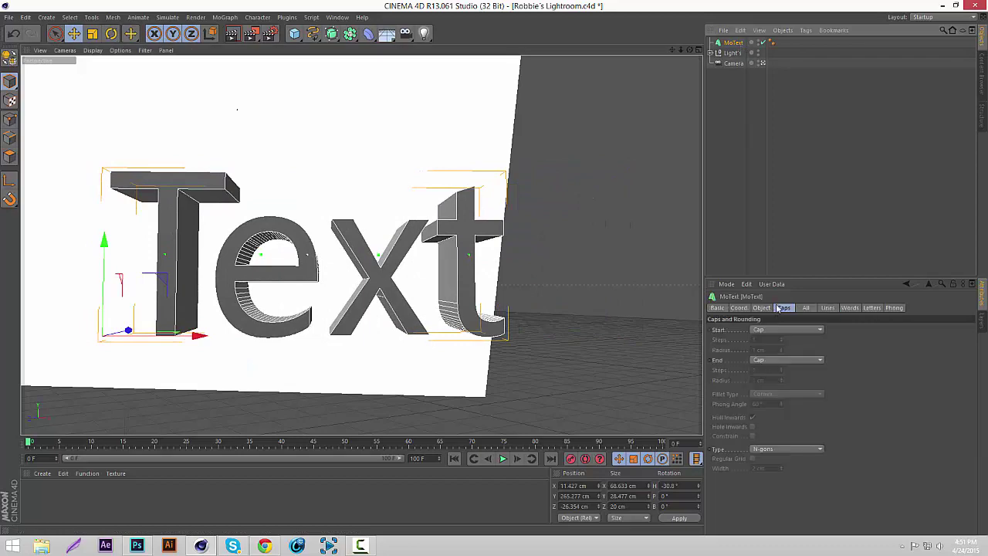
pyautogui.click(762, 308)
pyautogui.click(795, 390)
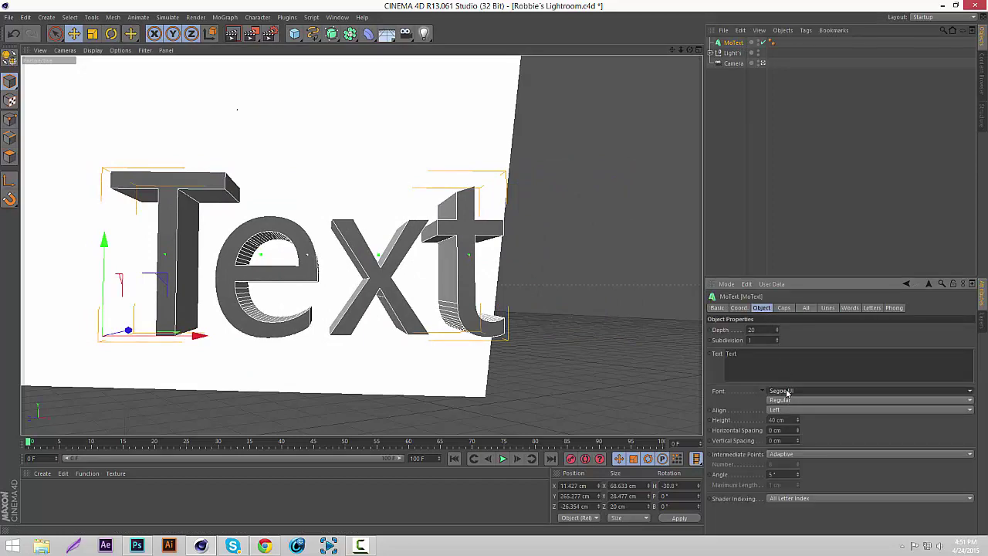
pyautogui.moveTo(972, 410); pyautogui.dragTo(964, 206)
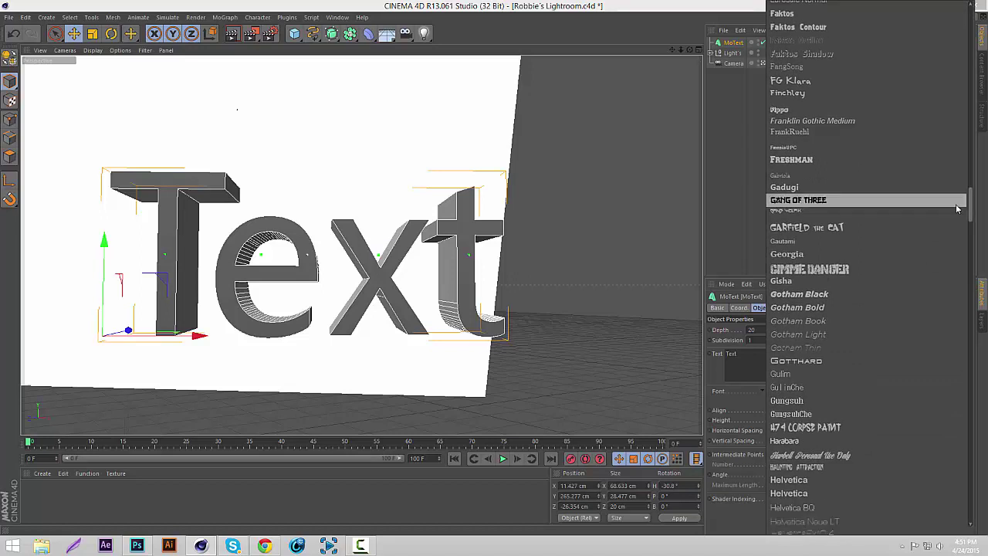
pyautogui.click(831, 291)
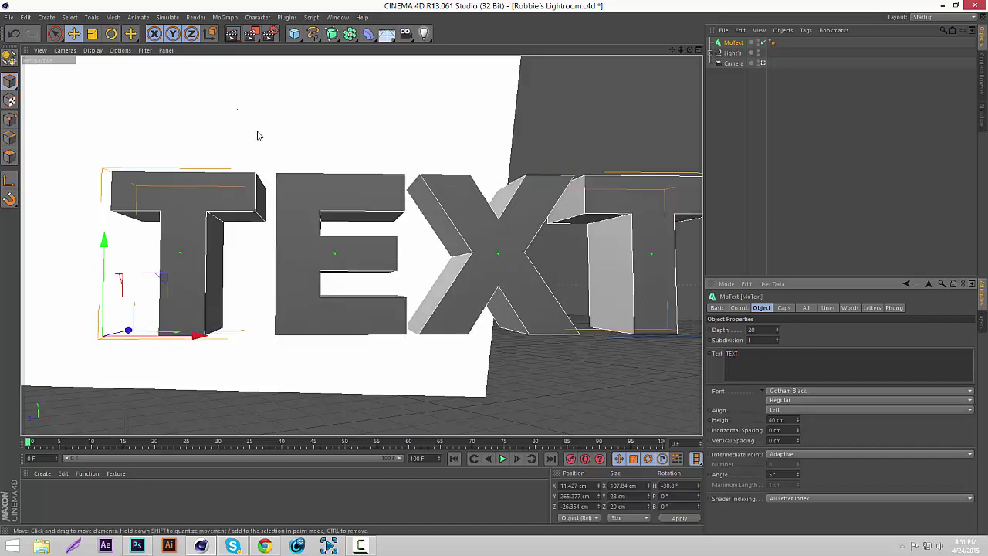
pyautogui.moveTo(198, 337); pyautogui.dragTo(138, 335)
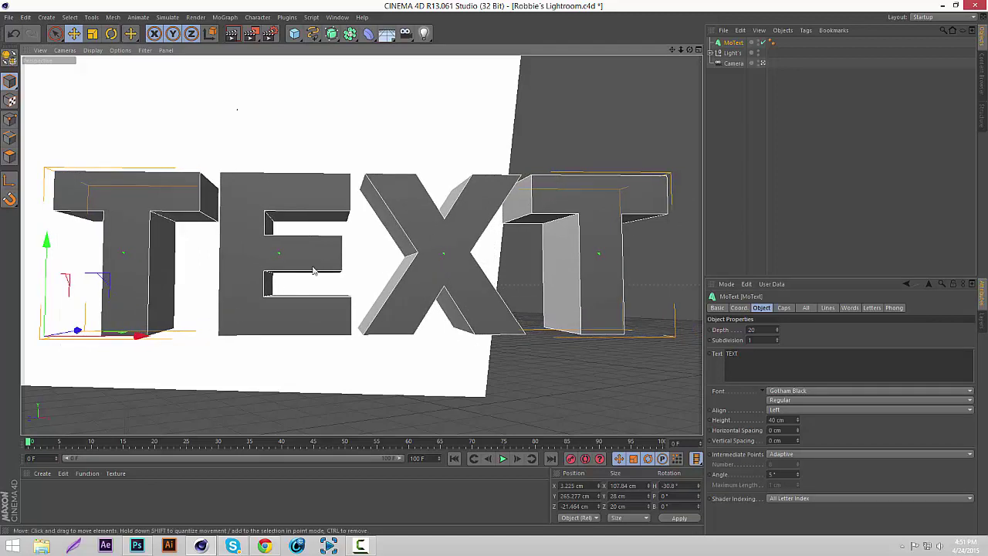
pyautogui.click(765, 213)
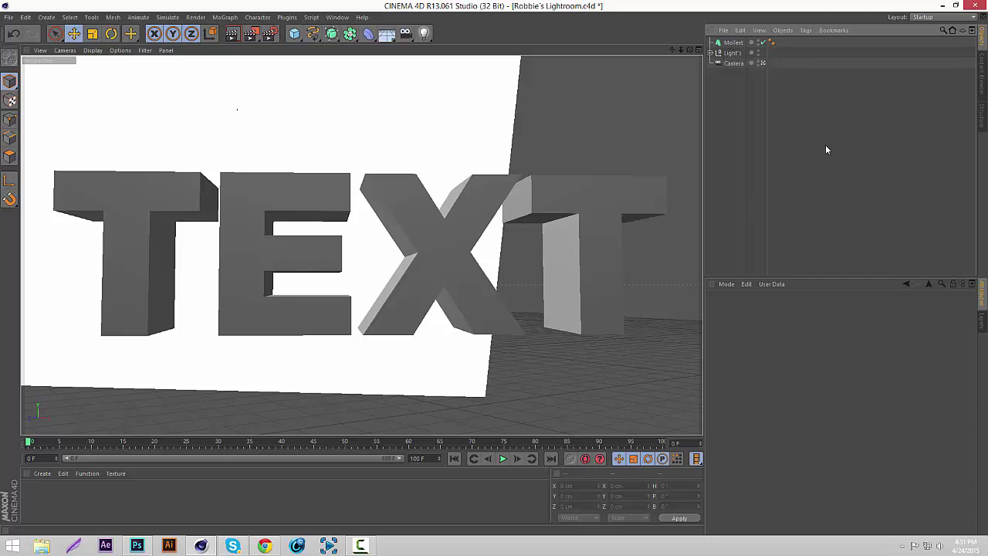
# - Create a new material
pyautogui.doubleClick(150, 500)
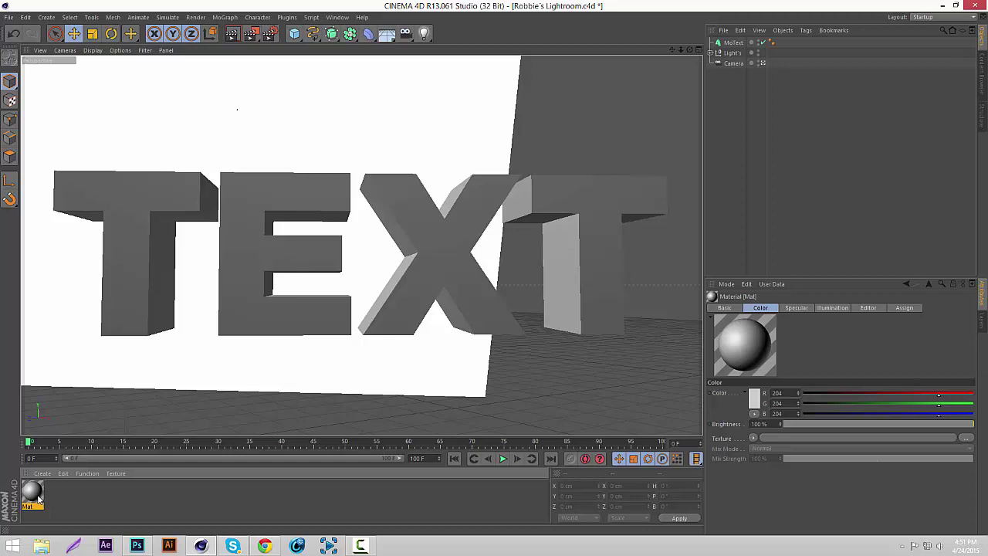
# - Switch to Chrome and browse the Google image results for grunge texture
pyautogui.click(264, 545)
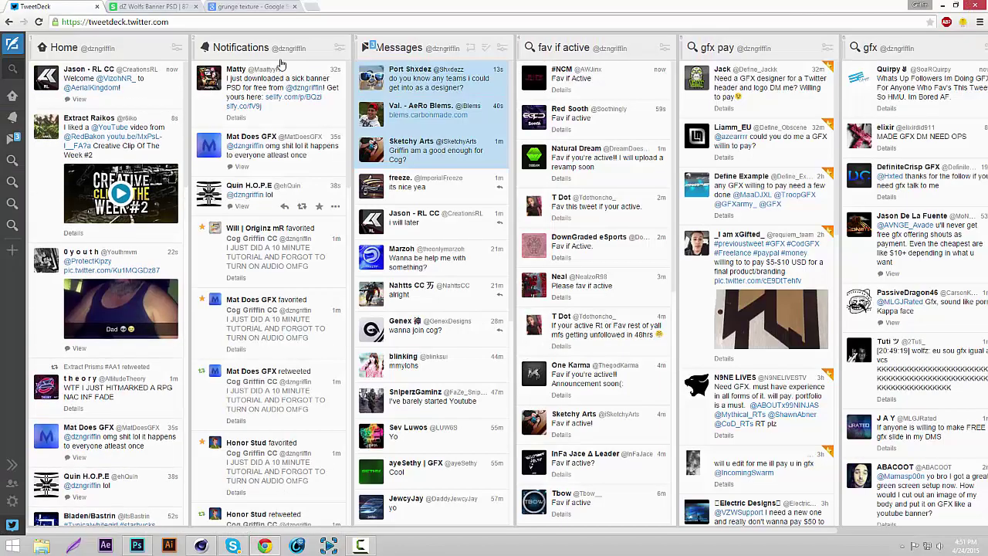
pyautogui.click(254, 6)
pyautogui.scroll(15, 352, 192)
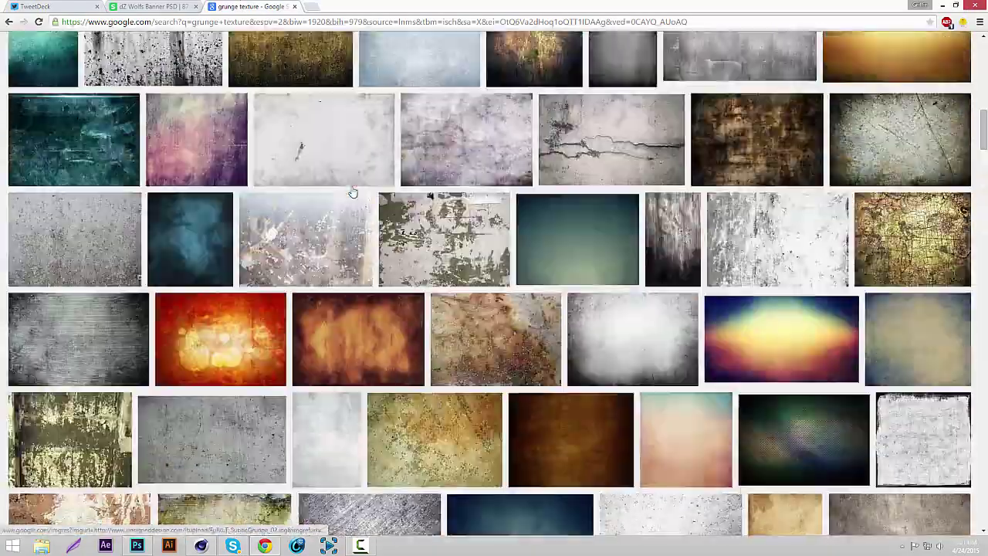
pyautogui.scroll(1, 352, 192)
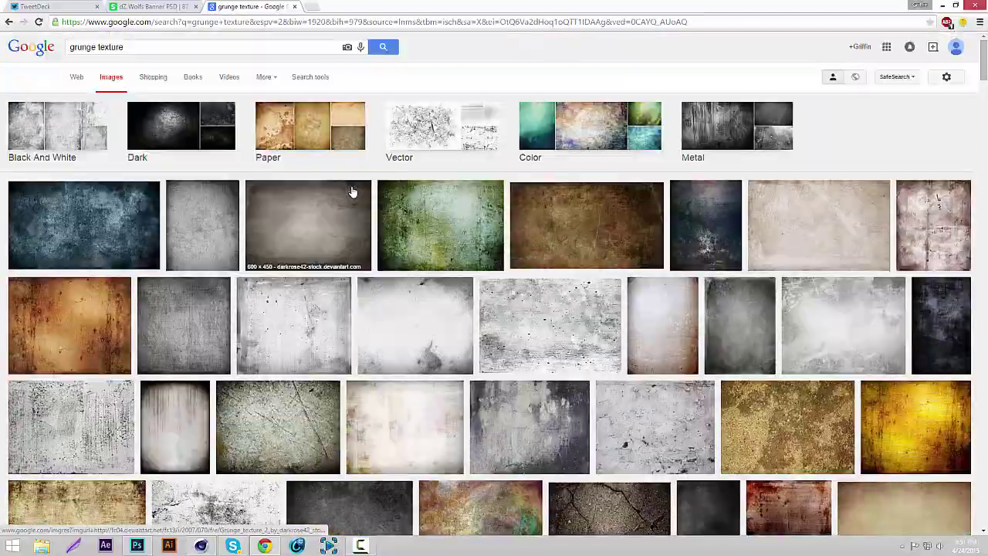
pyautogui.scroll(-7, 352, 192)
pyautogui.scroll(4, 352, 191)
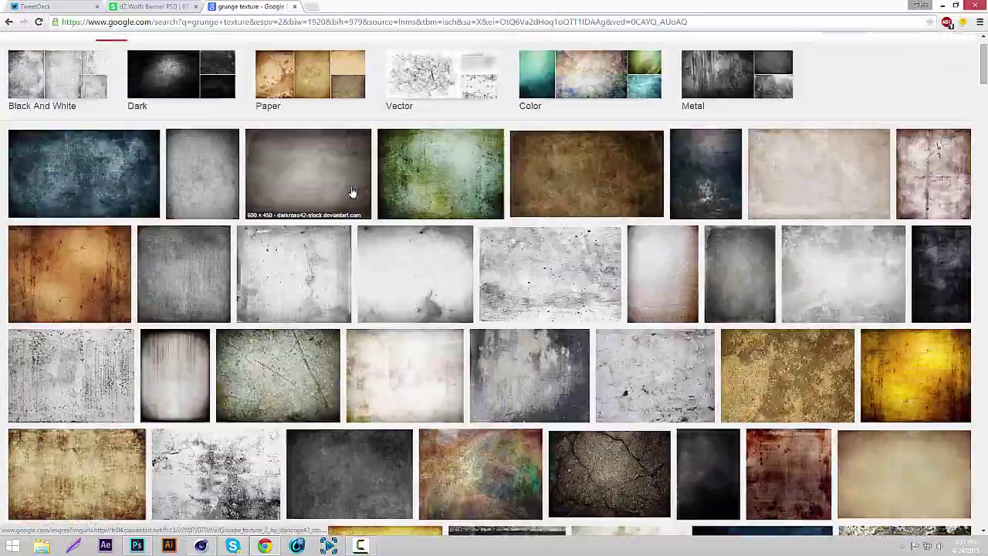
pyautogui.scroll(-9, 352, 191)
pyautogui.scroll(8, 351, 191)
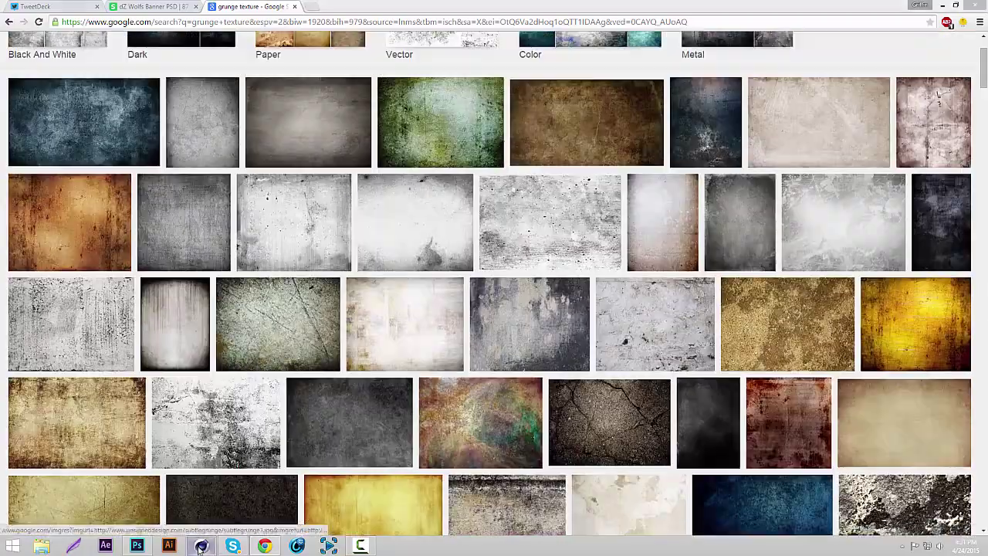
# - Return to Cinema 4D and load Grunge_Texture_152_by_dknucklesstock.jpg as the new material's Color texture without copying it to the project location
pyautogui.click(201, 547)
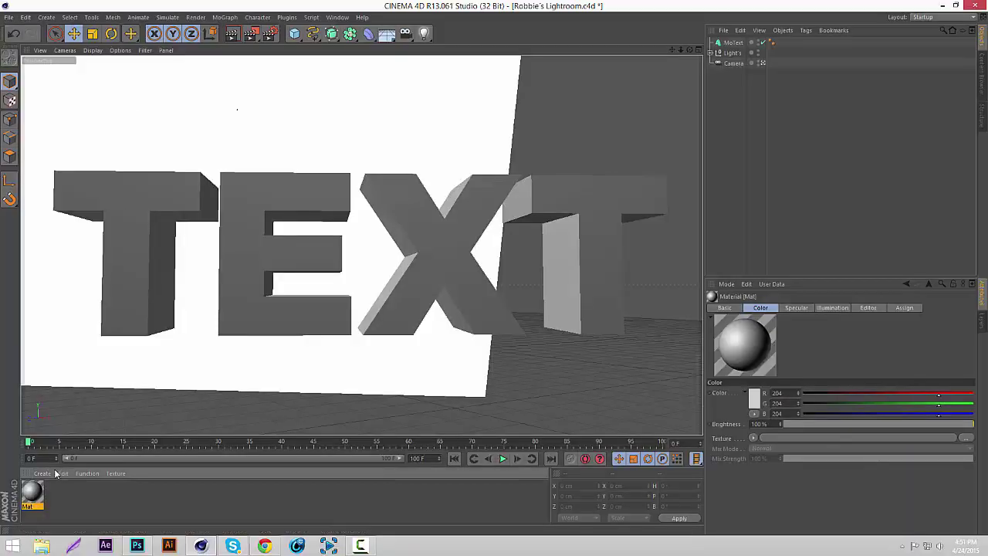
pyautogui.doubleClick(31, 494)
pyautogui.click(188, 179)
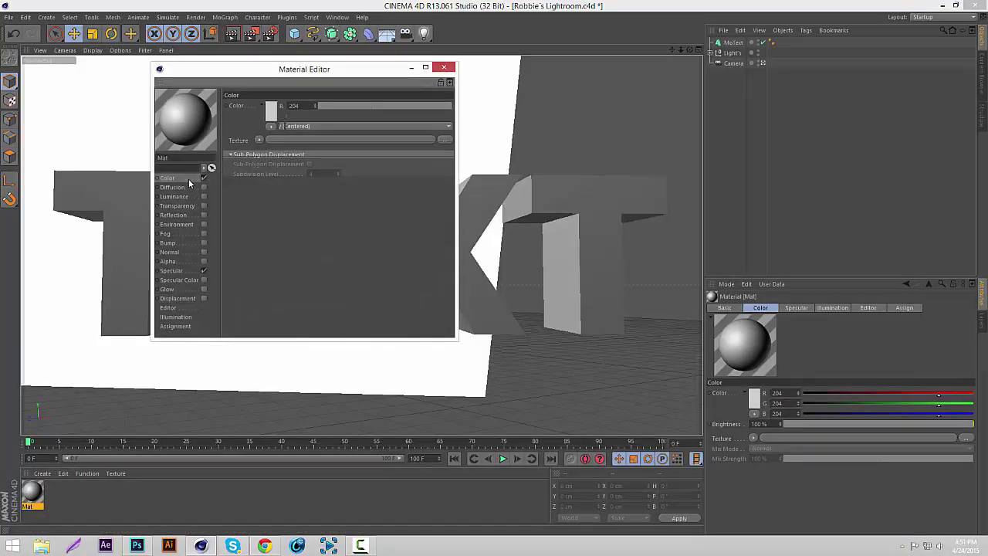
pyautogui.click(271, 152)
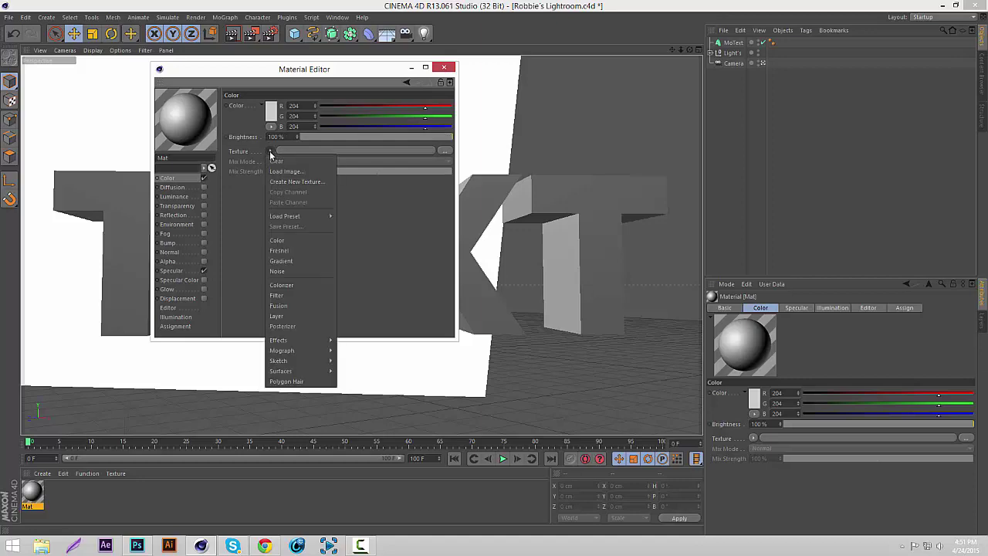
pyautogui.click(281, 173)
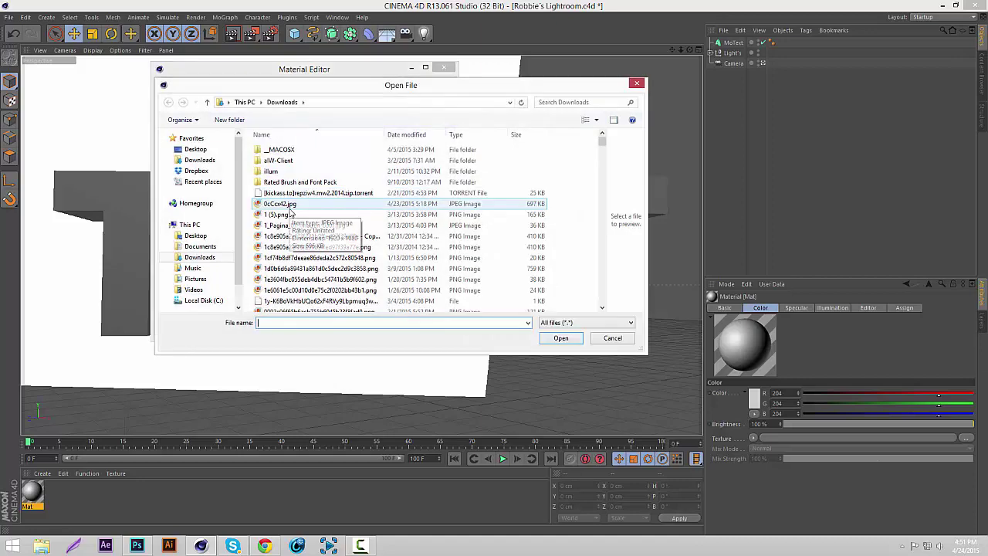
pyautogui.click(263, 323)
pyautogui.write('gru')
pyautogui.press('Up')
pyautogui.press('Up')
pyautogui.press('Up')
pyautogui.press('Up')
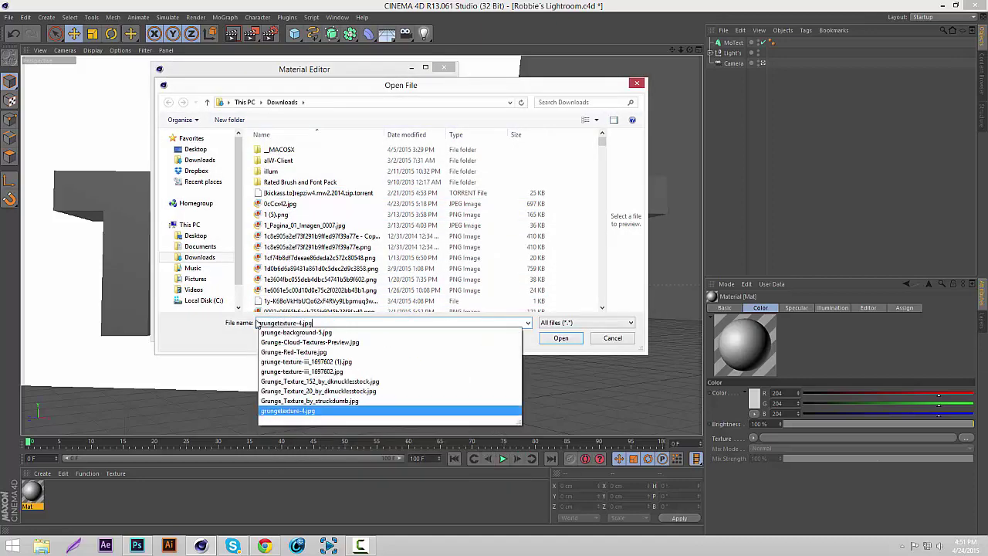
pyautogui.press('Return')
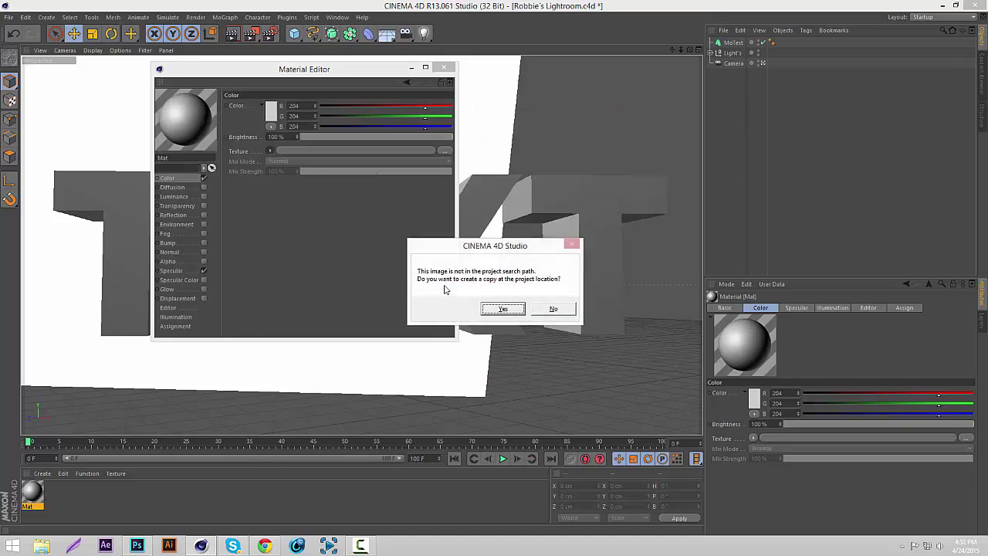
pyautogui.click(555, 310)
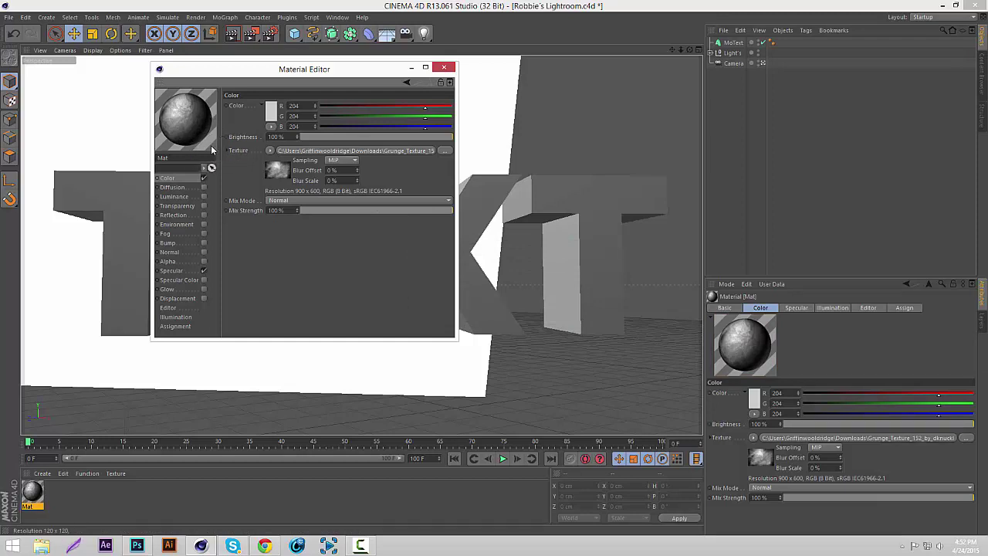
# - Enable the material's Displacement channel and load Grunge_Texture_152_by_dknucklesstock.jpg as its texture without copying it to the project location
pyautogui.click(205, 298)
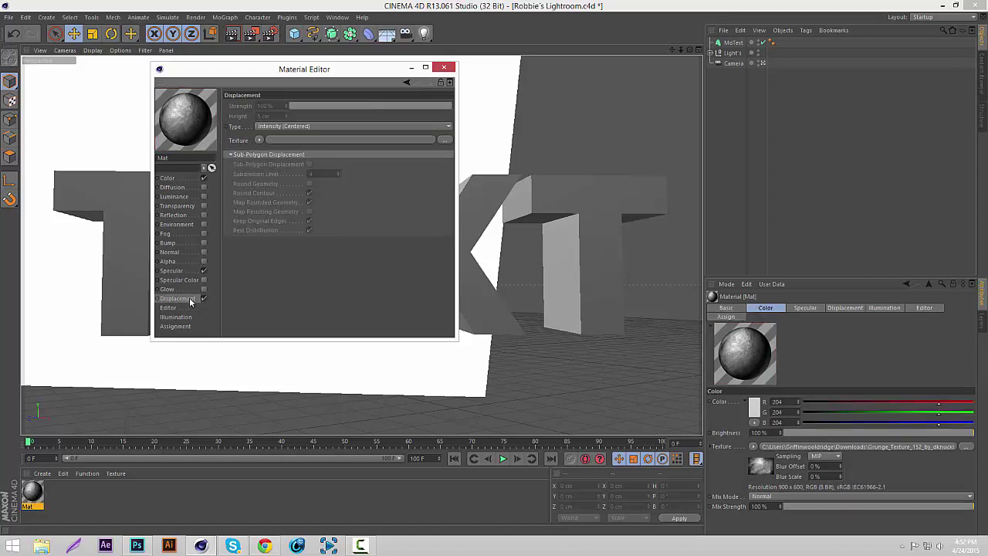
pyautogui.click(259, 141)
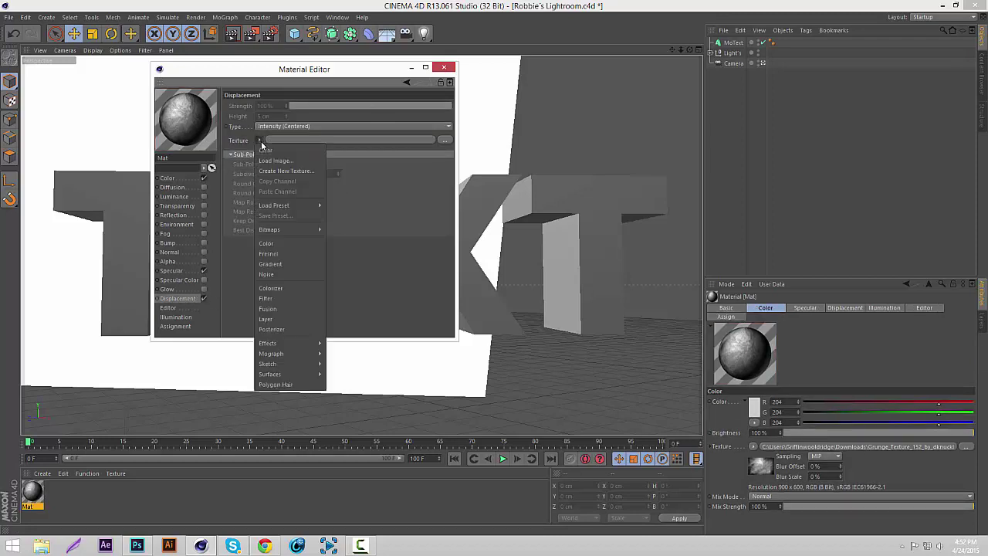
pyautogui.click(277, 161)
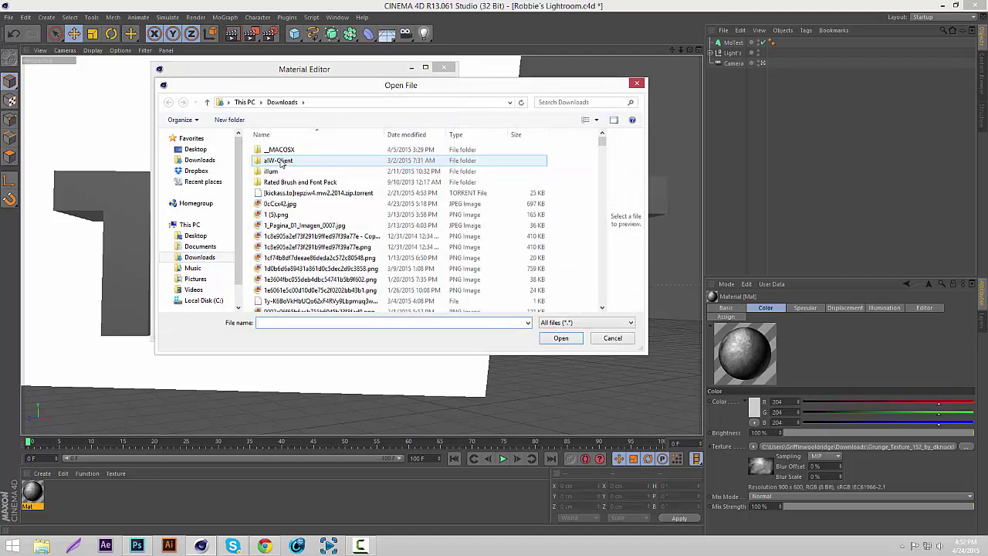
pyautogui.write('gru')
pyautogui.press('Up')
pyautogui.press('Up')
pyautogui.press('Up')
pyautogui.press('Up')
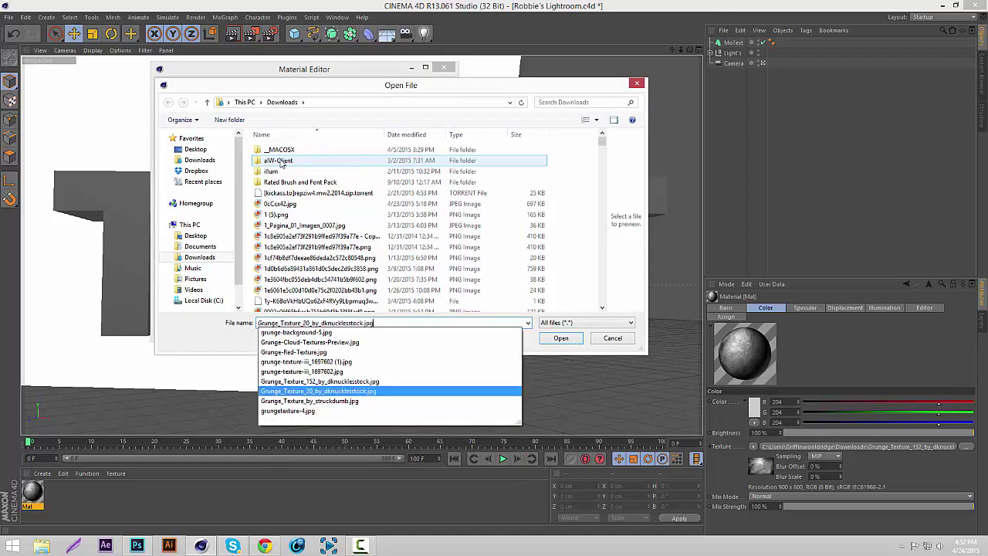
pyautogui.press('Return')
pyautogui.click(554, 308)
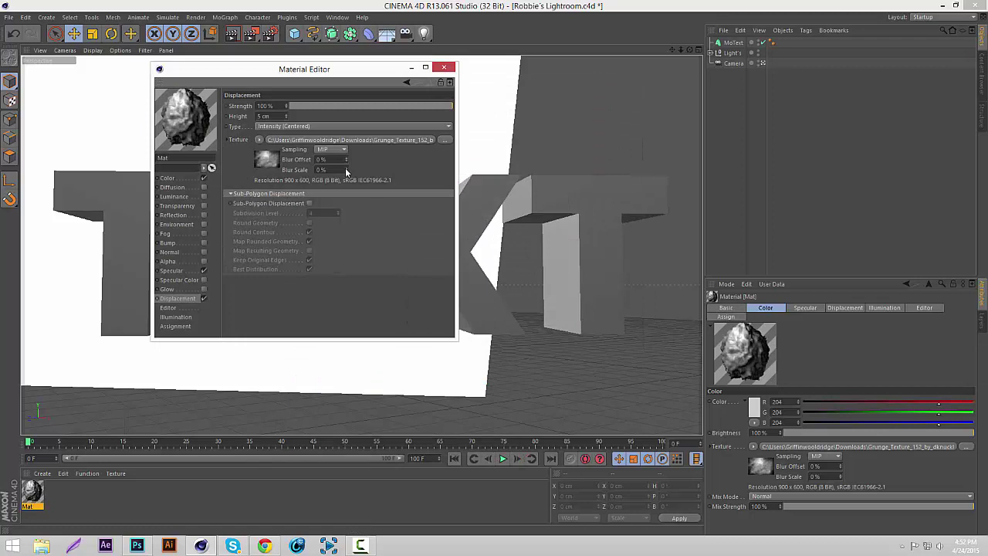
# - Set the material's displacement strength to about 28%
pyautogui.moveTo(378, 110); pyautogui.dragTo(394, 106)
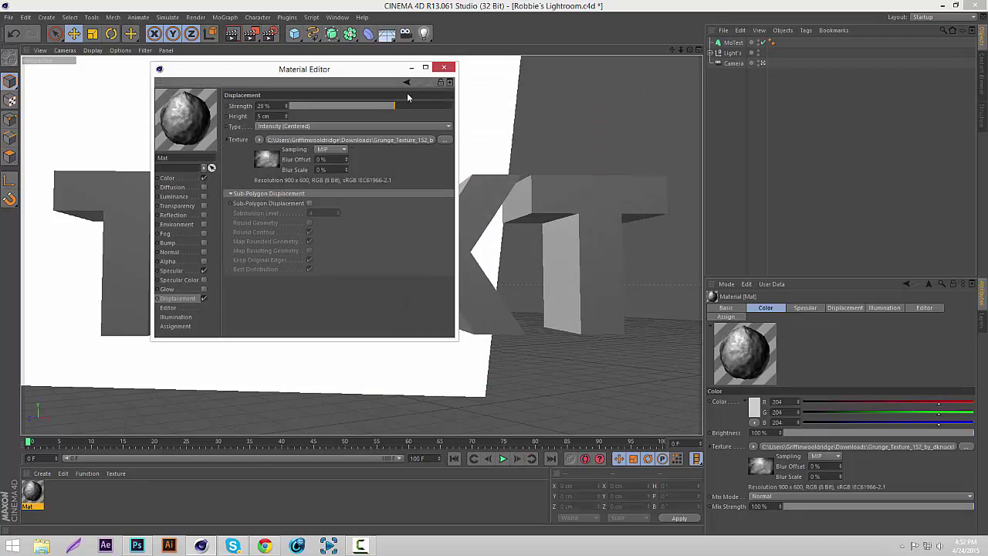
# - Apply the grunge material to the MoText object and set its texture tag to Cubic projection with Seamless enabled
pyautogui.click(444, 68)
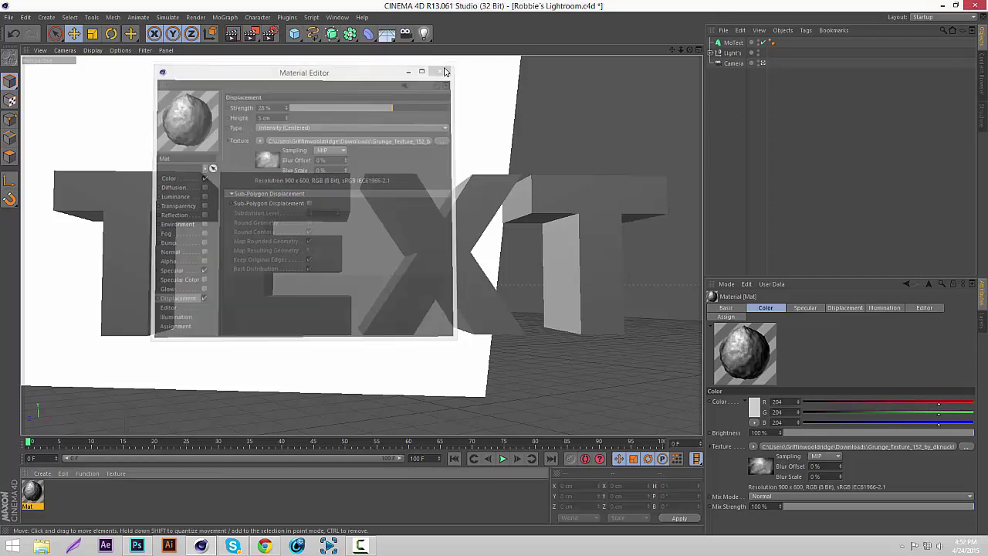
pyautogui.moveTo(37, 500); pyautogui.dragTo(746, 44)
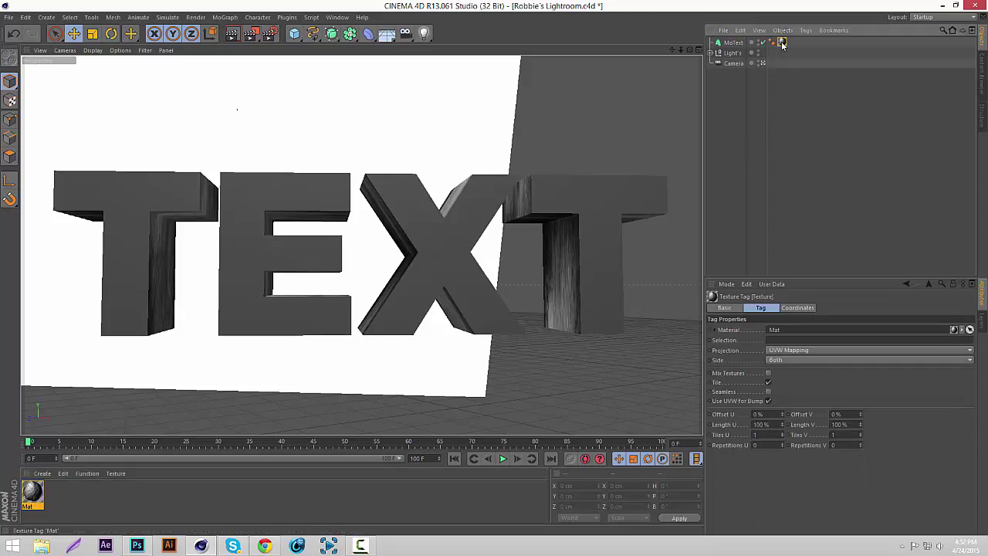
pyautogui.click(793, 351)
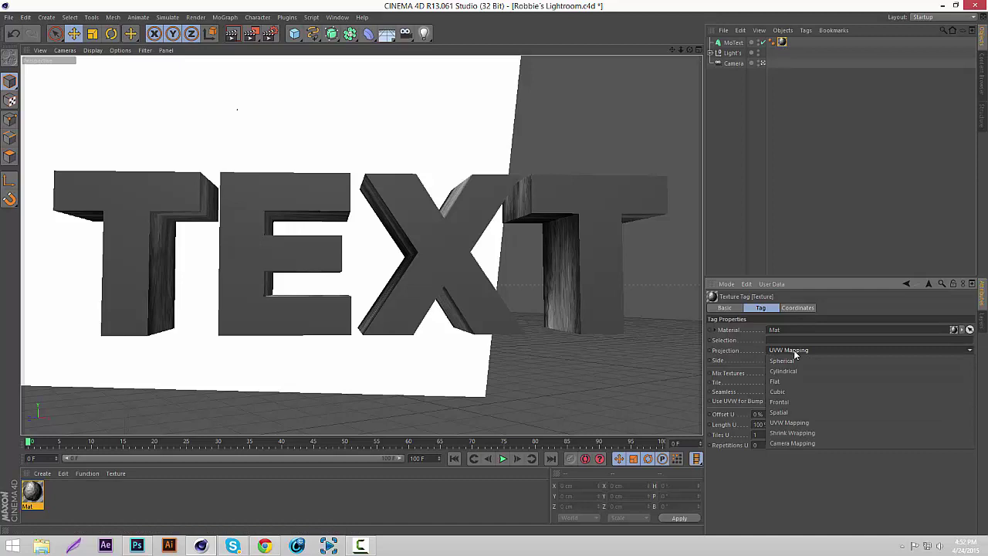
pyautogui.click(788, 392)
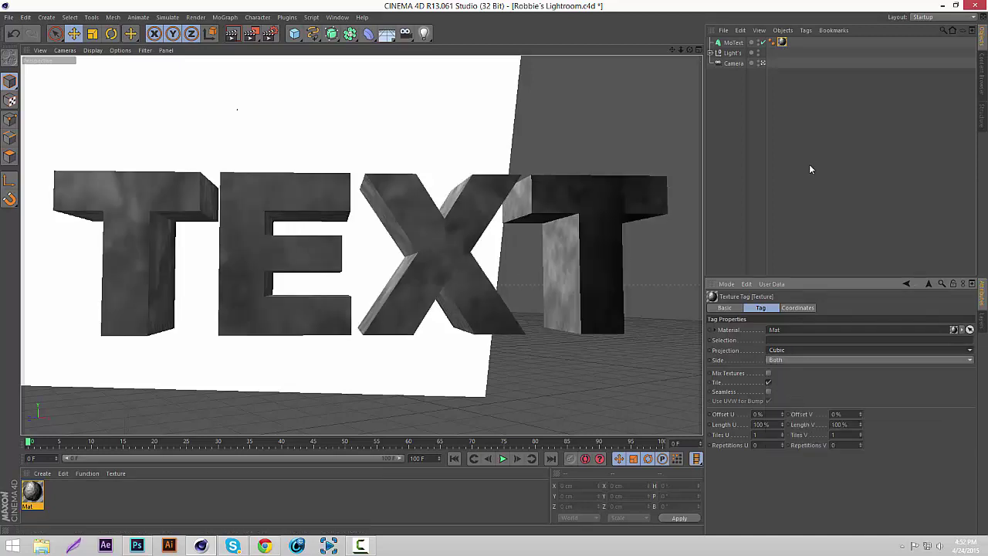
pyautogui.click(769, 392)
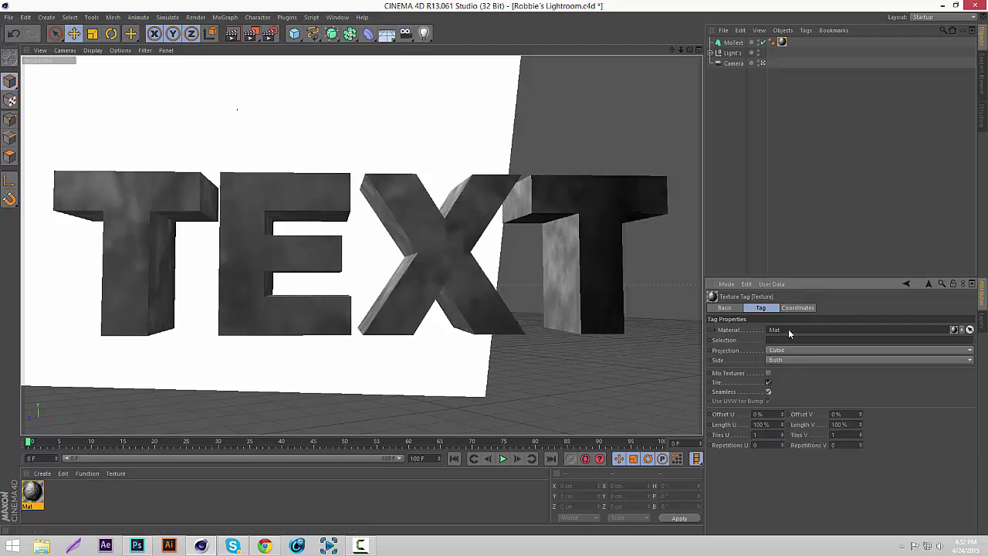
# - Preview the render of the textured text and turn off the material's Displacement channel
pyautogui.click(820, 191)
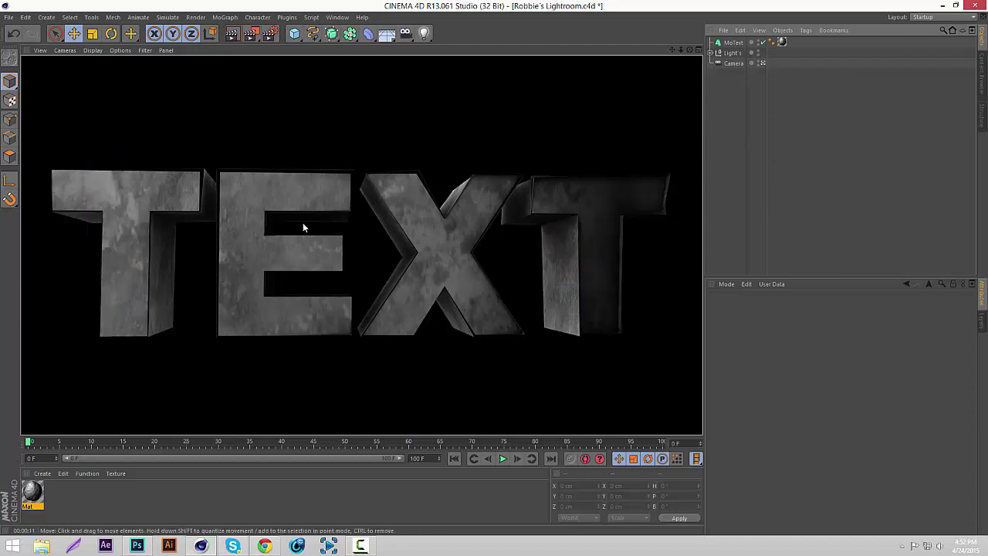
pyautogui.click(808, 149)
pyautogui.doubleClick(33, 494)
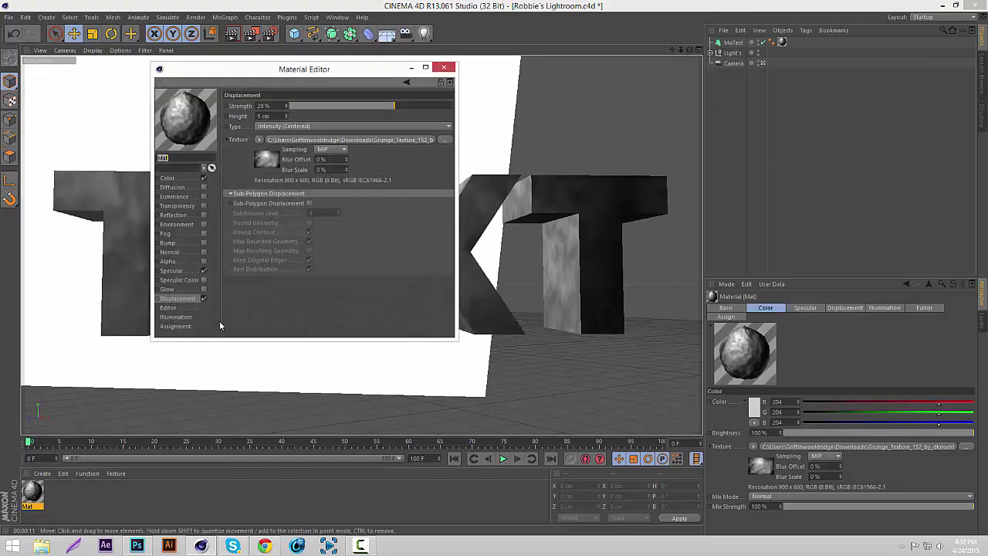
pyautogui.click(204, 299)
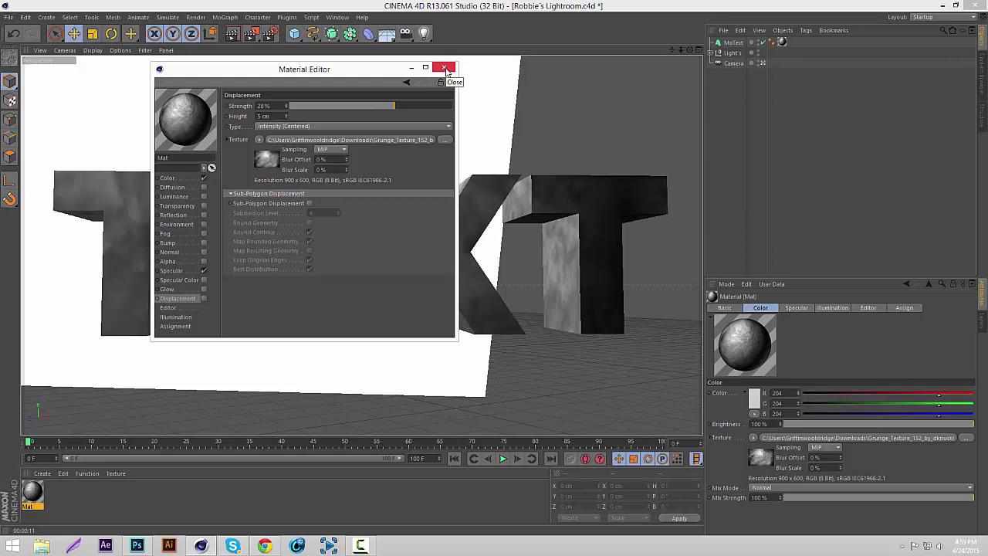
pyautogui.click(444, 68)
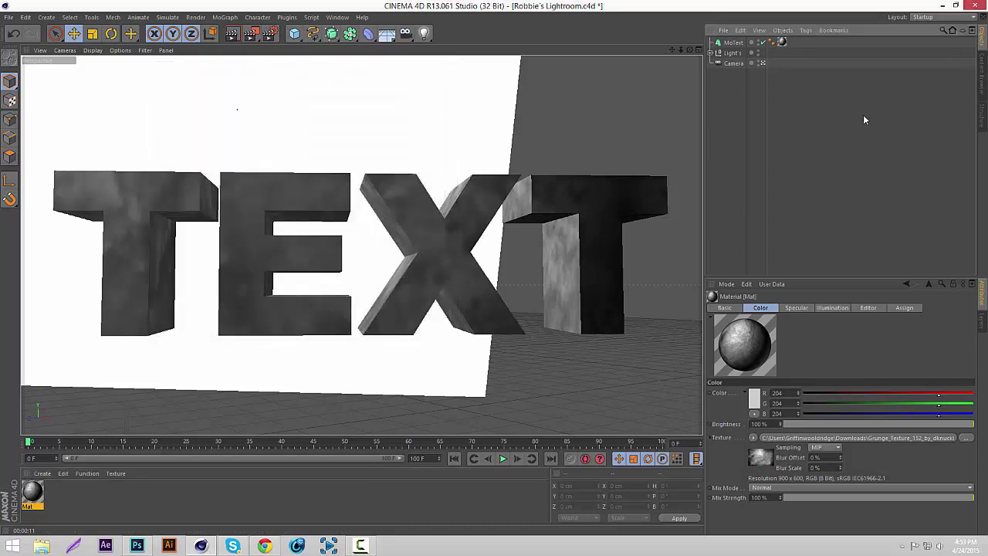
# - Duplicate the MoText object with its material in the same place
pyautogui.click(737, 43)
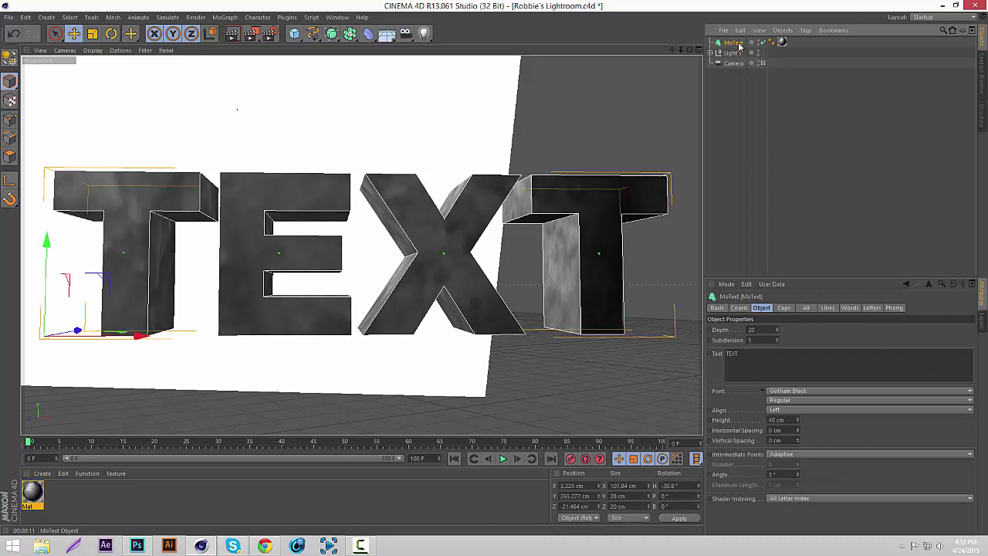
pyautogui.click(787, 146)
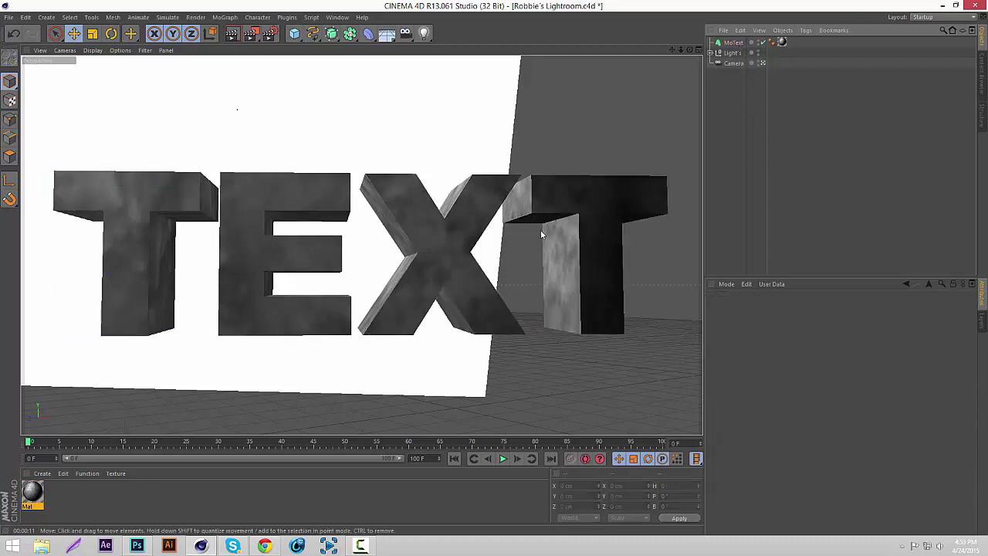
pyautogui.click(733, 44)
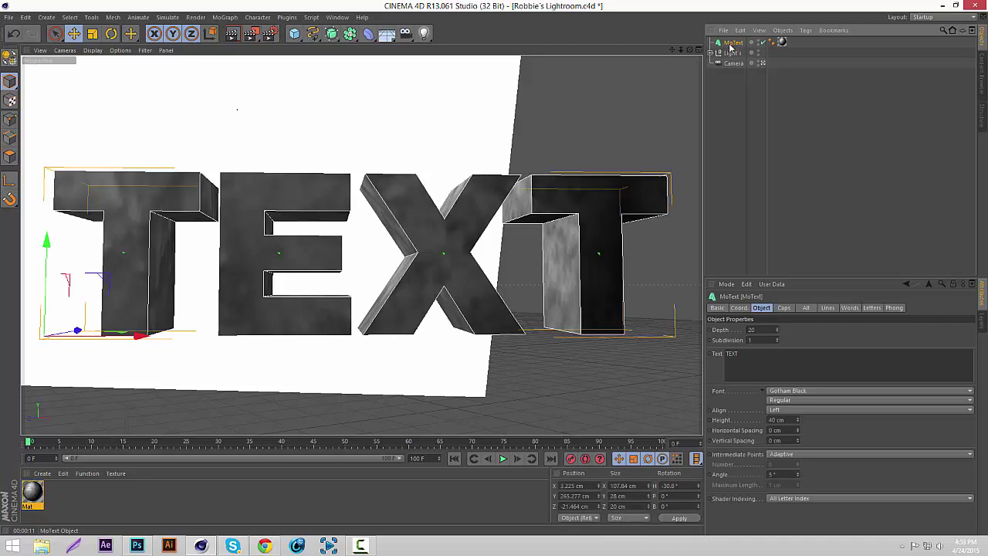
pyautogui.hotkey('ctrl', 'c')
pyautogui.hotkey('ctrl', 'v')
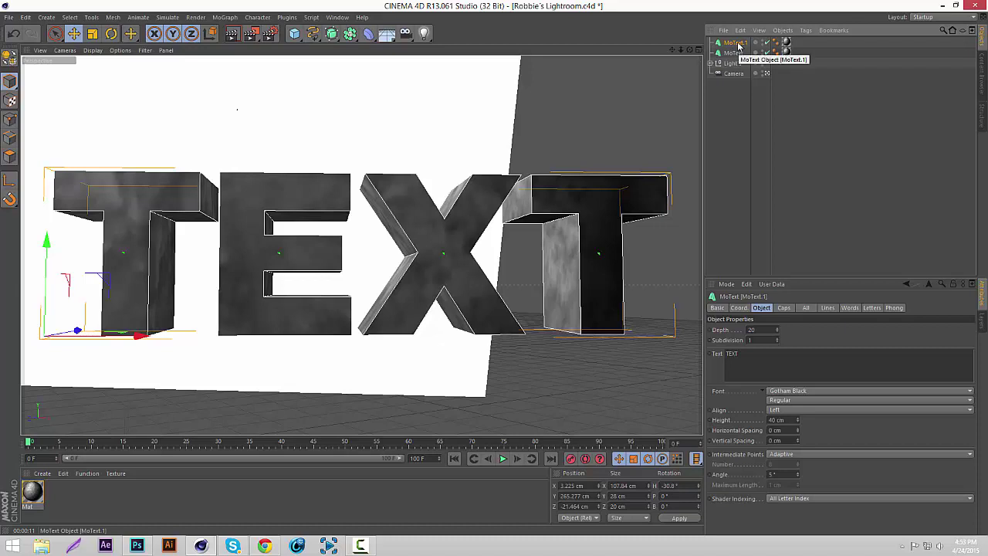
# - Set the duplicate text's start cap to Fillet with a 0.3 cm radius
pyautogui.click(786, 308)
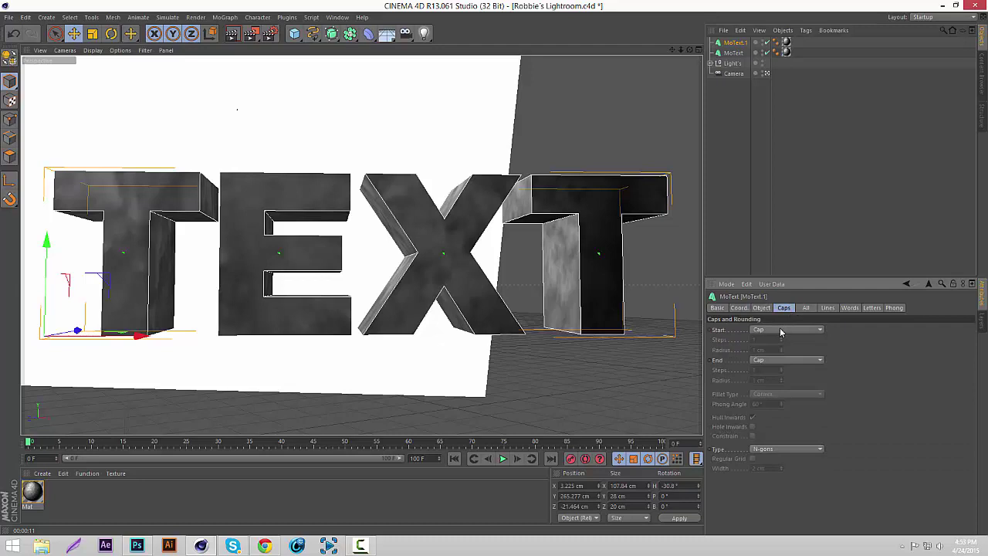
pyautogui.click(780, 328)
pyautogui.click(765, 360)
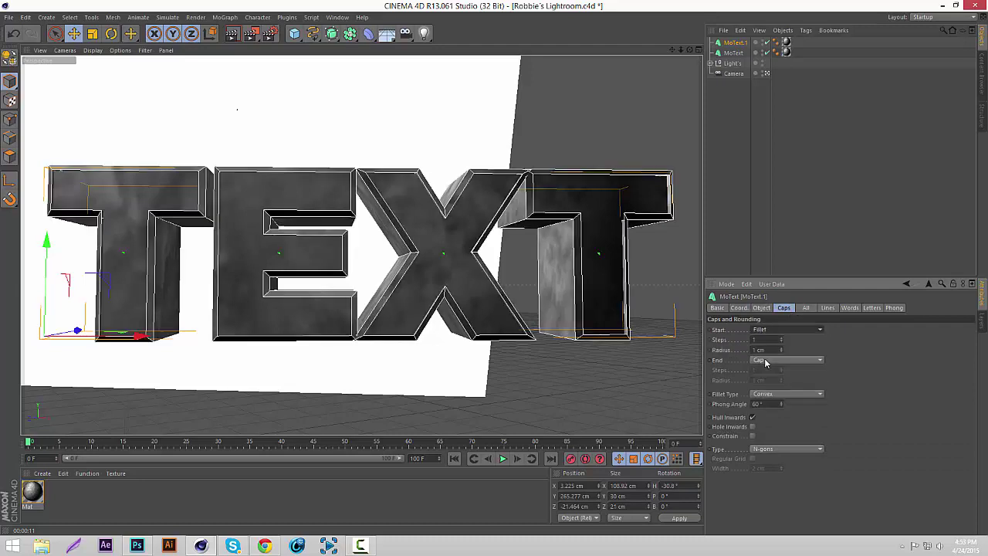
pyautogui.moveTo(757, 349); pyautogui.dragTo(739, 349)
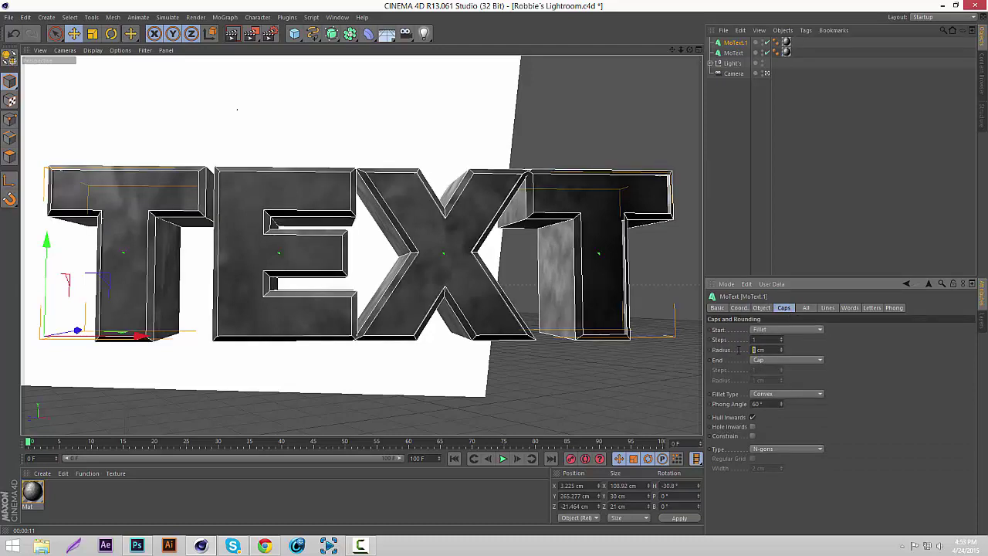
pyautogui.write('0.3')
pyautogui.press('Return')
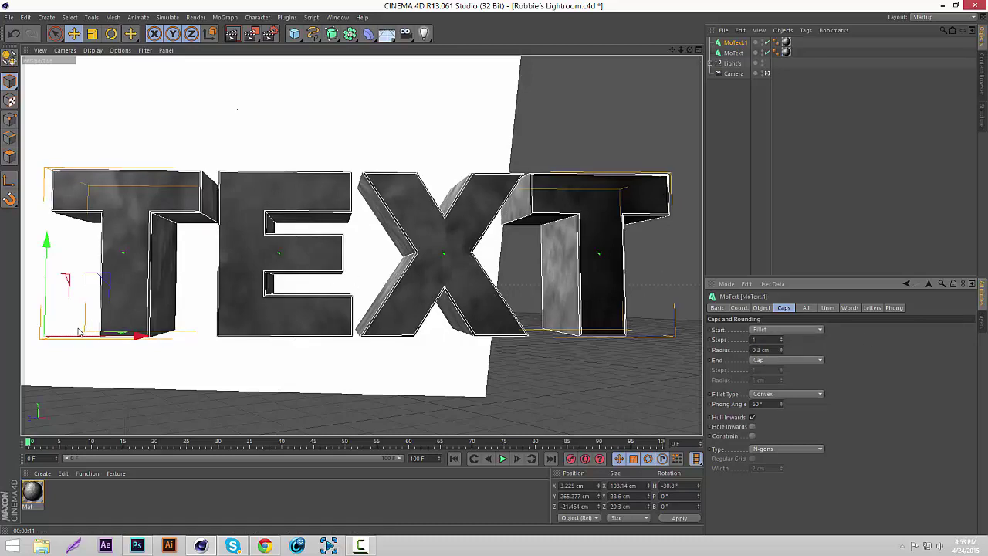
# - Move the duplicate text about 0.7 cm forward along its Z axis and preview the render
pyautogui.moveTo(78, 332); pyautogui.dragTo(75, 332)
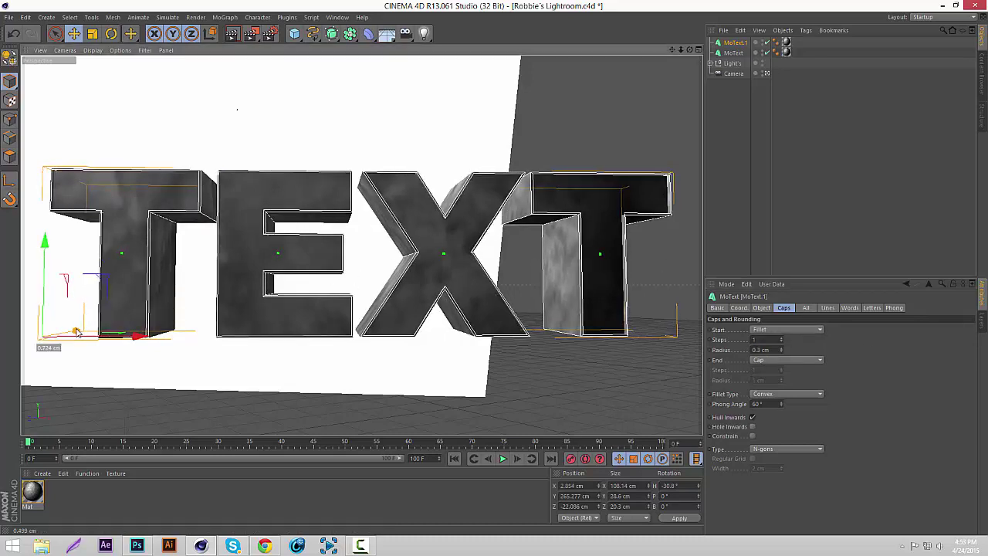
pyautogui.click(786, 202)
pyautogui.hotkey('ctrl', 'r')
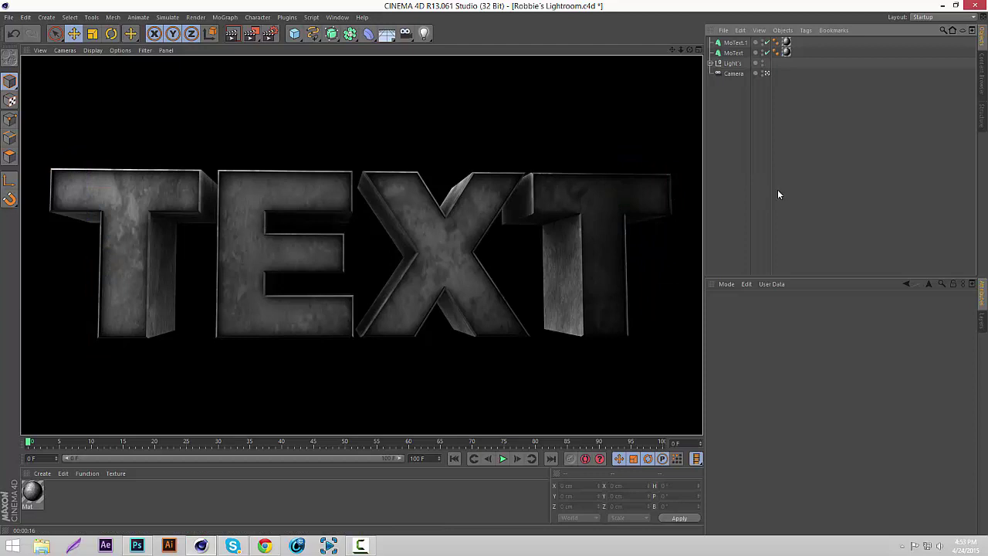
pyautogui.click(810, 153)
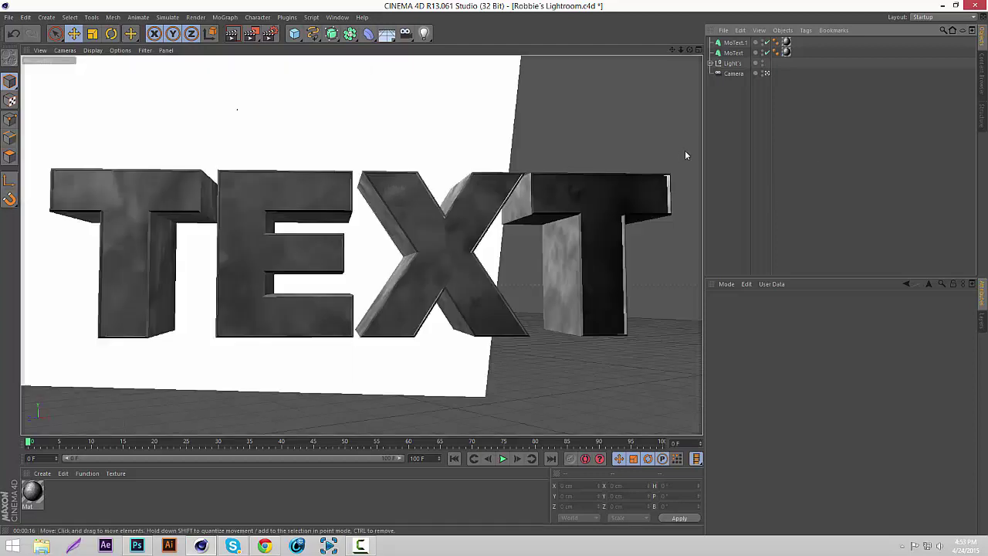
# - Convert both the original and the duplicate text into editable objects
pyautogui.click(736, 44)
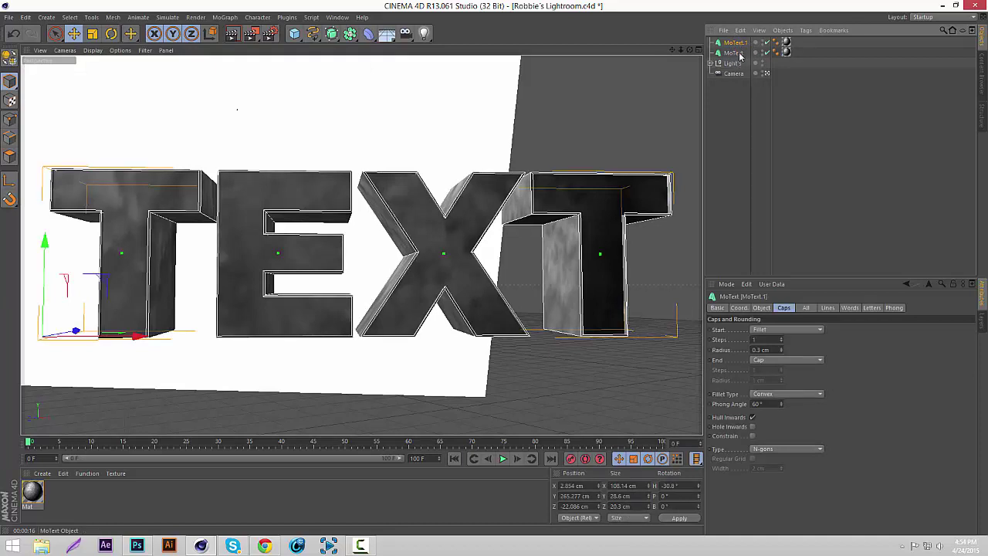
pyautogui.keyDown('ctrl'); pyautogui.click(739, 54); pyautogui.keyUp('ctrl')
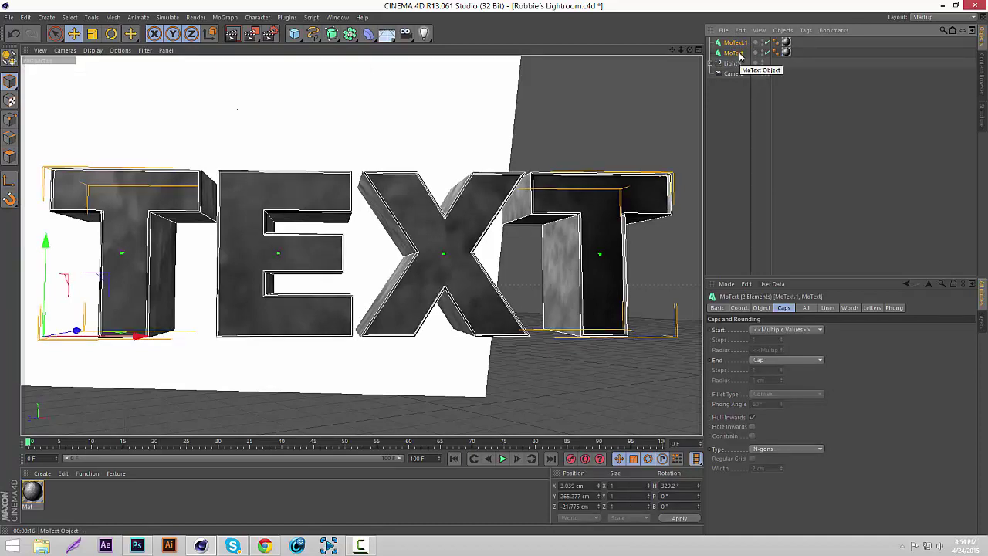
pyautogui.press('c')
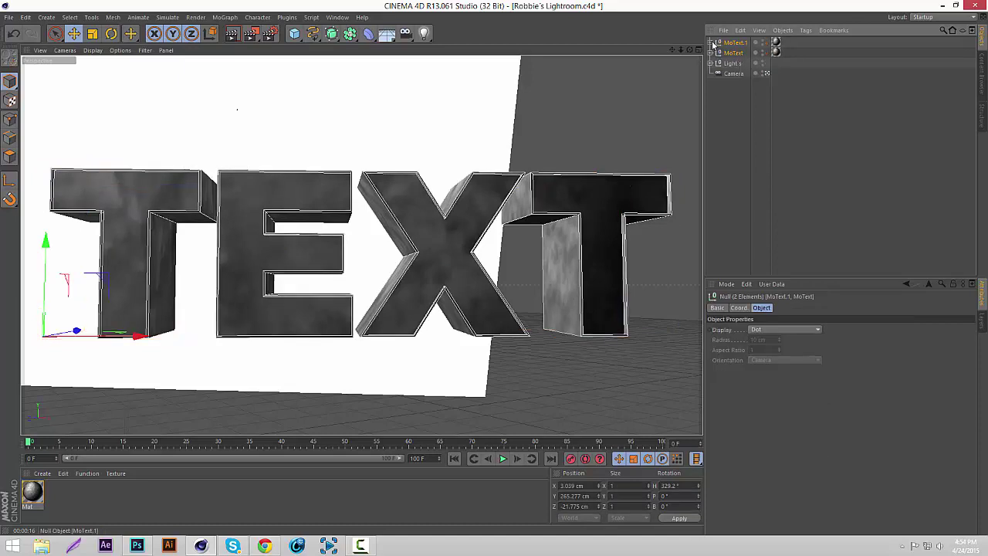
# - Expand the MoText.1 and MoText hierarchies down to their individual letter objects
pyautogui.click(711, 42)
pyautogui.click(715, 53)
pyautogui.click(721, 62)
pyautogui.click(726, 73)
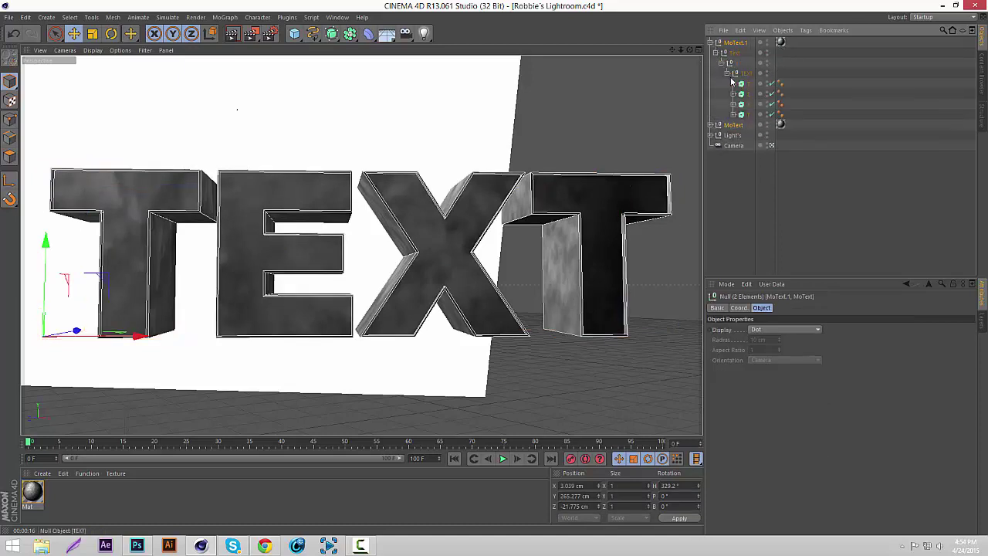
pyautogui.click(711, 126)
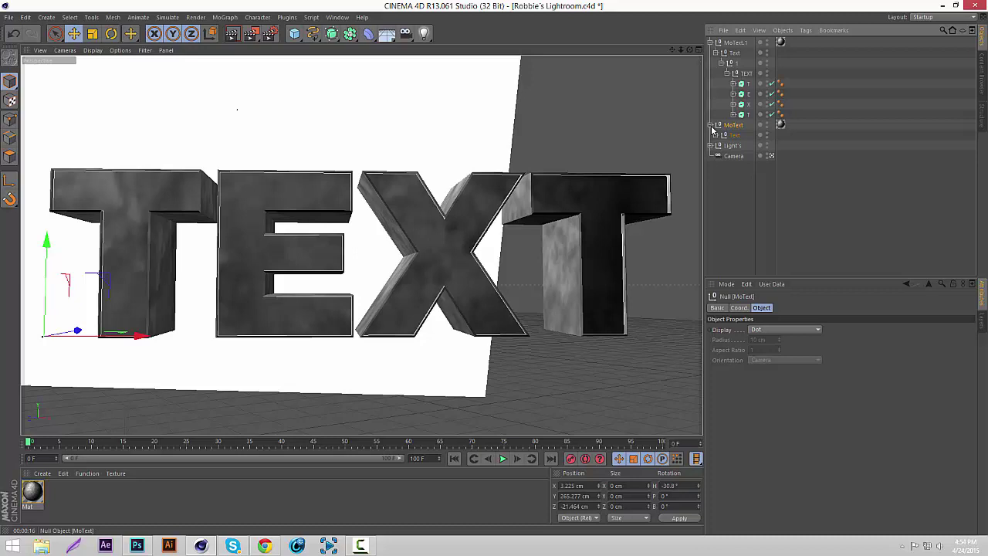
pyautogui.click(716, 135)
pyautogui.click(721, 145)
pyautogui.click(727, 155)
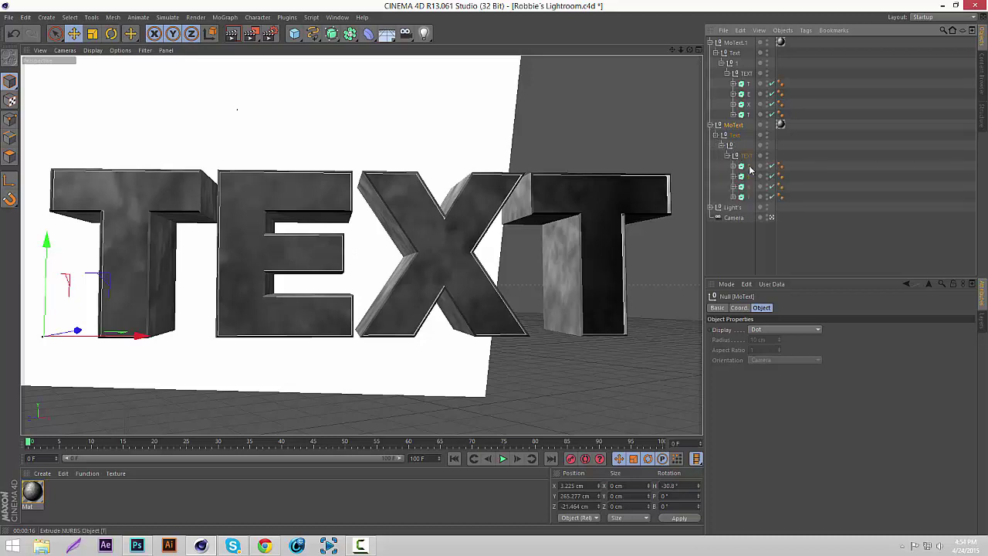
# - Rotate the first T of both text copies together to about 331.9° heading and -4.3° pitch, with the Z axis locked
pyautogui.click(747, 85)
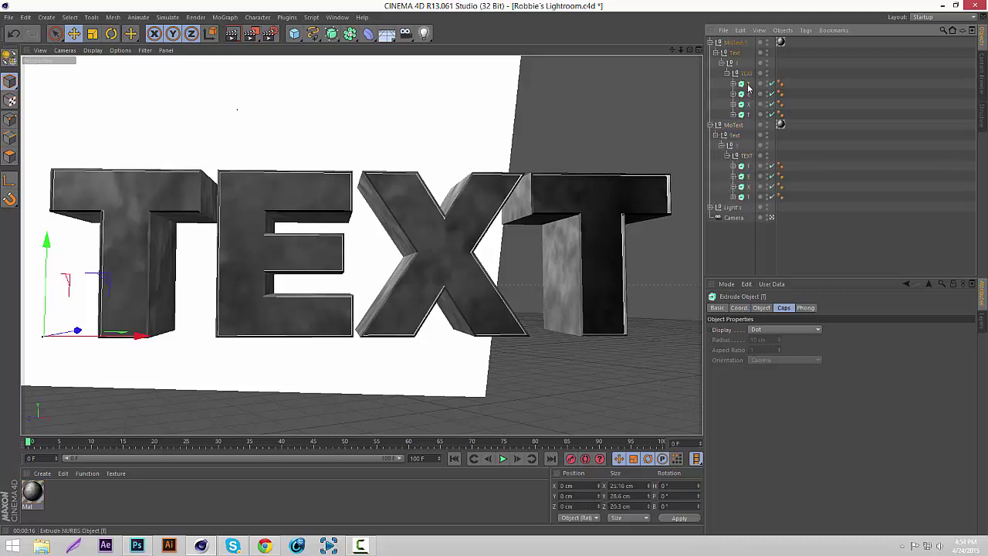
pyautogui.keyDown('ctrl'); pyautogui.click(748, 166); pyautogui.keyUp('ctrl')
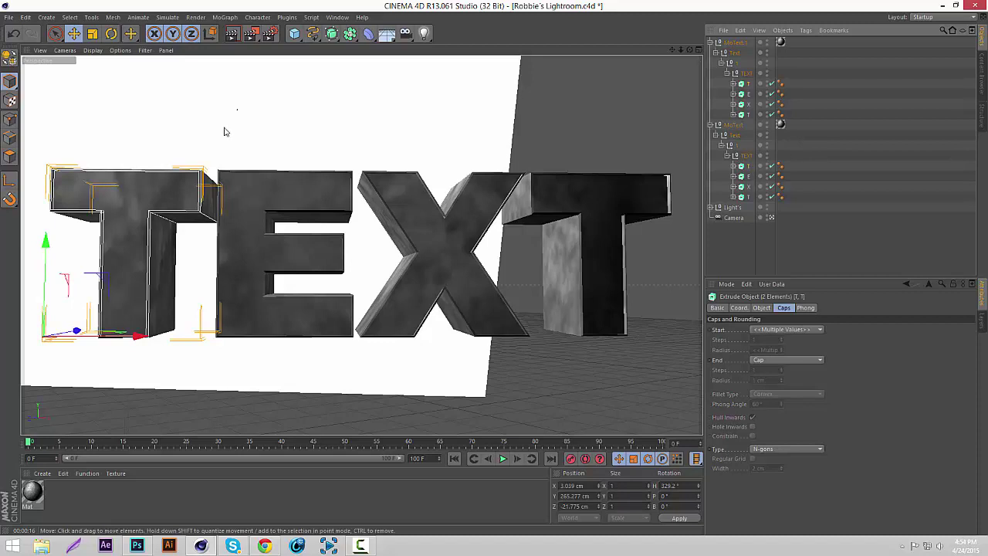
pyautogui.click(113, 34)
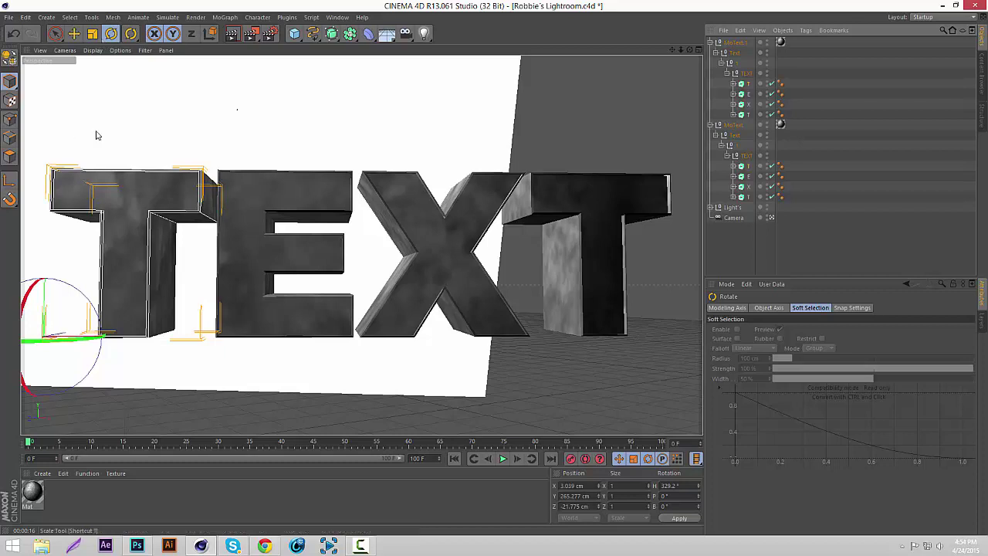
pyautogui.moveTo(40, 284); pyautogui.dragTo(69, 287)
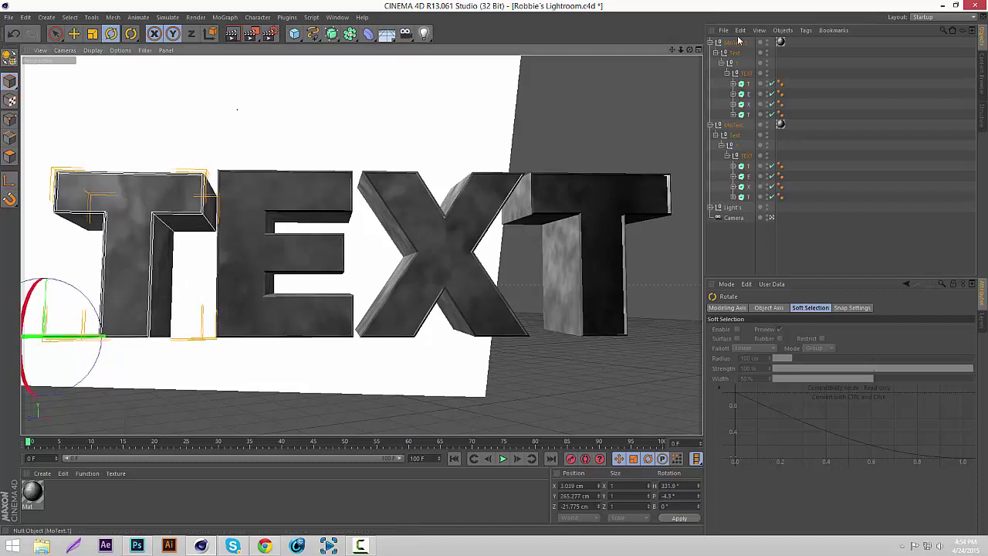
# - Rotate the E of both text copies together to about 325.7° heading and -7° pitch
pyautogui.click(748, 176)
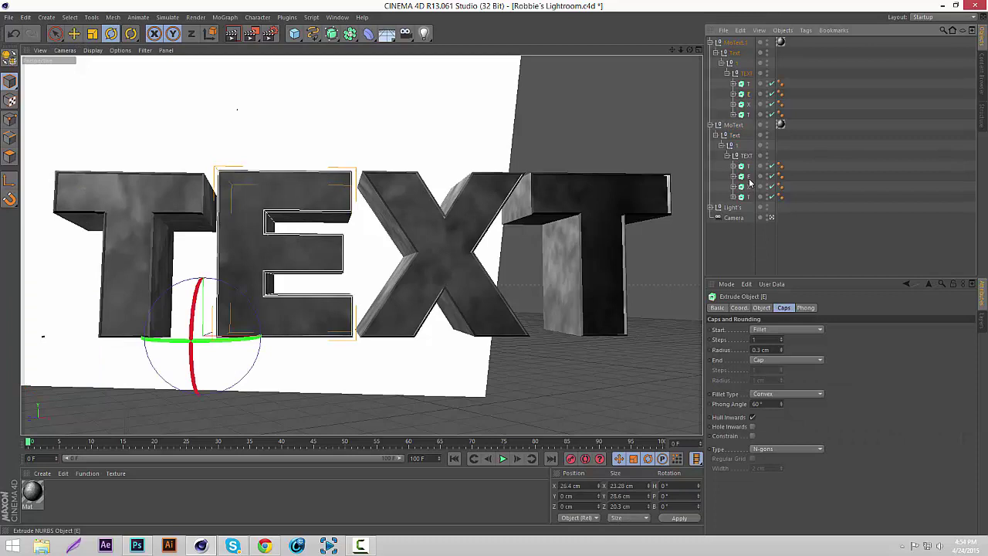
pyautogui.keyDown('ctrl'); pyautogui.click(749, 177); pyautogui.keyUp('ctrl')
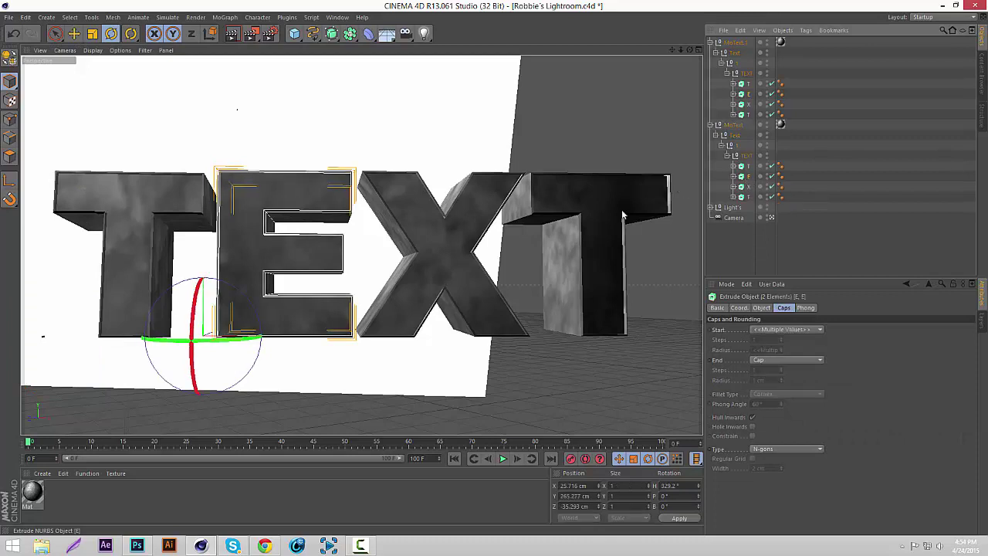
pyautogui.moveTo(197, 309); pyautogui.dragTo(199, 288)
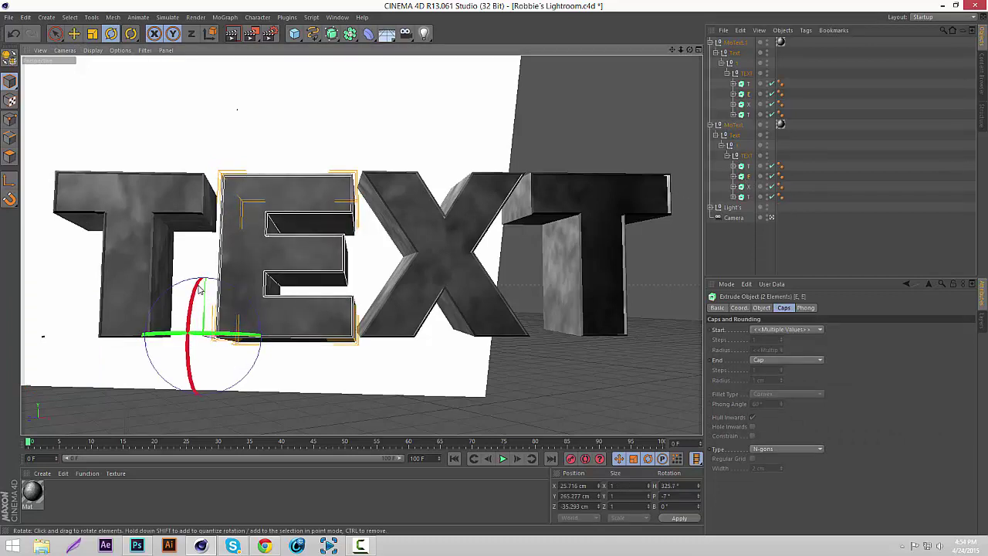
# - Rotate the X of both text copies together to about 330° heading and -6.3° pitch
pyautogui.click(748, 187)
pyautogui.keyDown('ctrl'); pyautogui.click(748, 105); pyautogui.keyUp('ctrl')
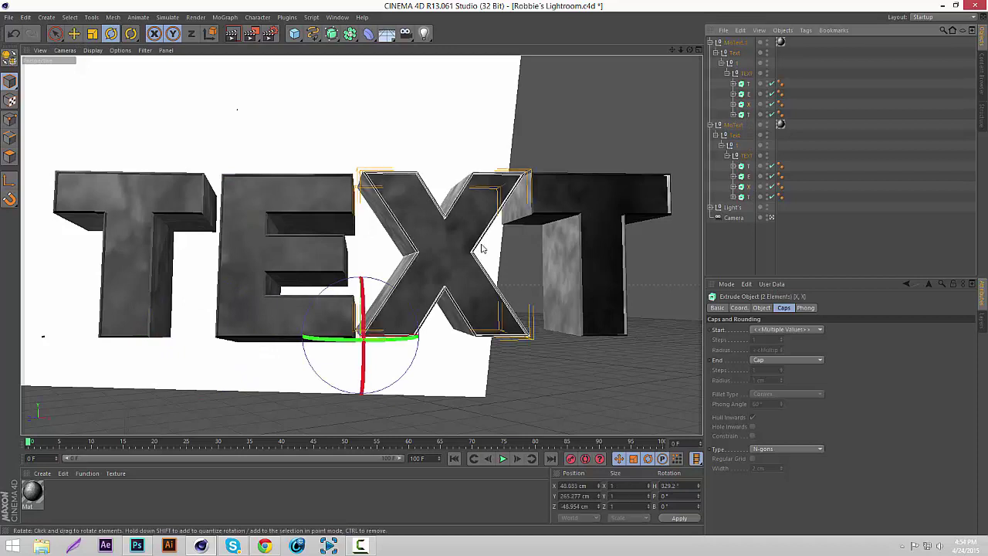
pyautogui.moveTo(402, 296); pyautogui.dragTo(386, 334)
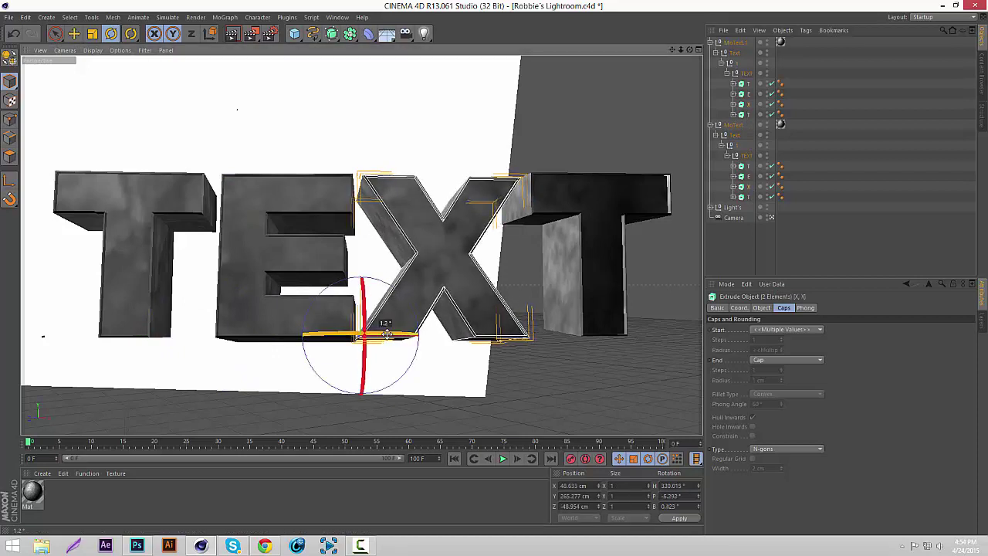
# - Rotate the last T of both text copies together so the letter tilts away from its neighbours
pyautogui.click(747, 196)
pyautogui.keyDown('ctrl'); pyautogui.click(748, 116); pyautogui.keyUp('ctrl')
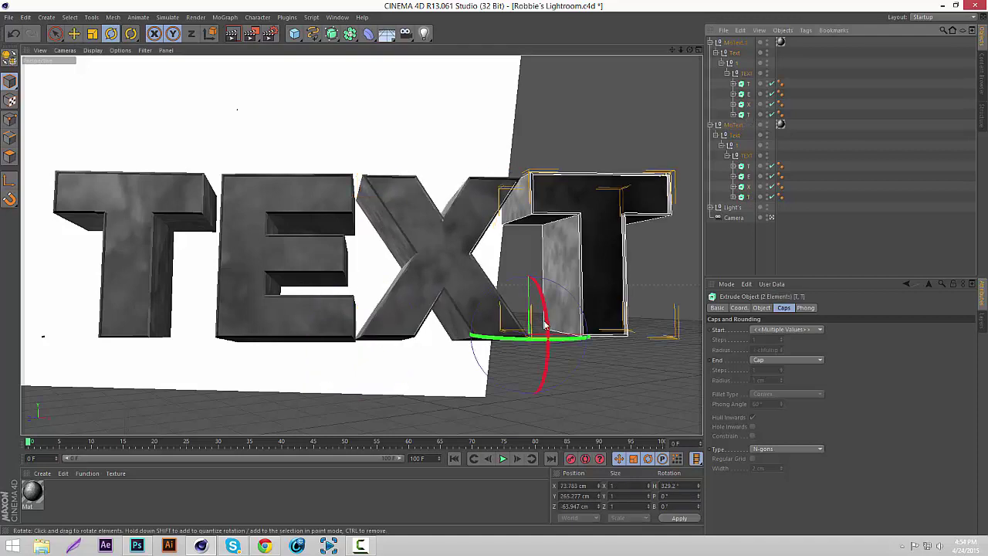
pyautogui.moveTo(560, 315); pyautogui.dragTo(548, 287)
pyautogui.click(800, 250)
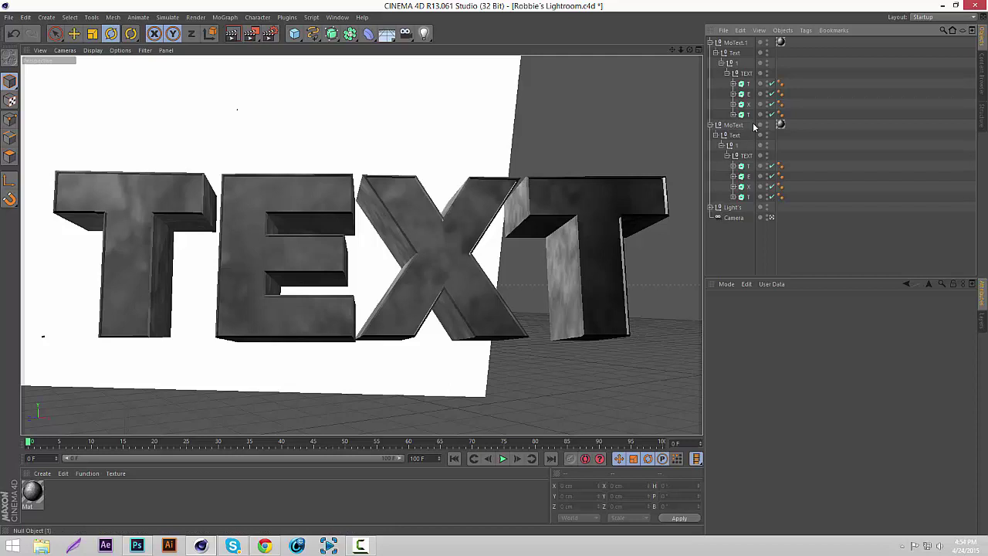
# - Rotate the first T of both text copies to about 329.7° heading and -9.6° pitch, and render a preview of the view
pyautogui.click(756, 146)
pyautogui.keyDown('ctrl'); pyautogui.click(748, 167); pyautogui.keyUp('ctrl')
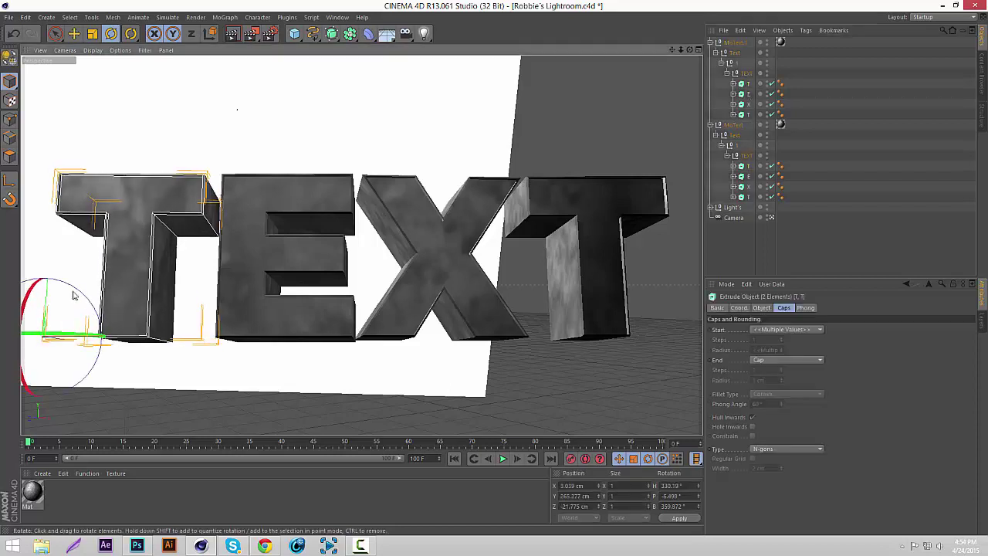
pyautogui.moveTo(77, 287); pyautogui.dragTo(69, 292)
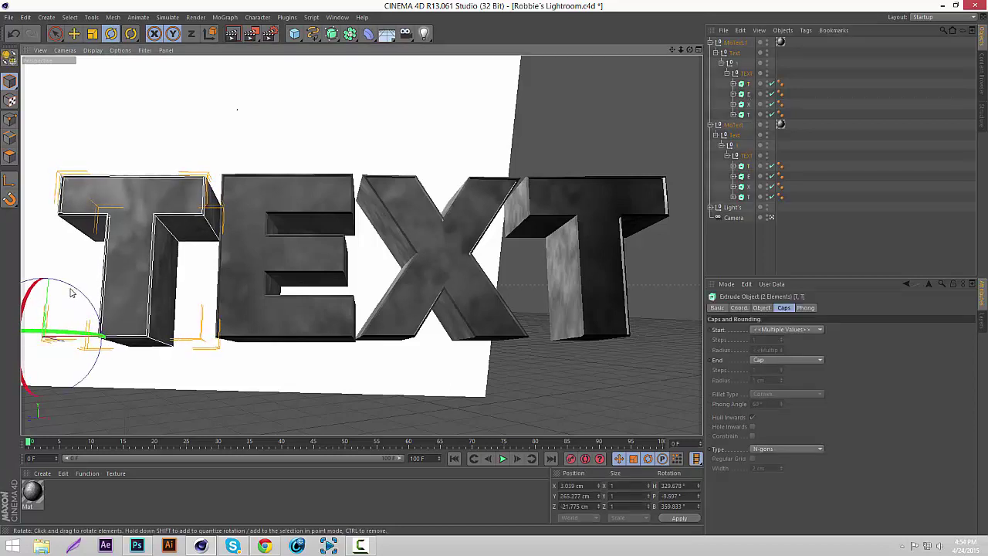
pyautogui.click(805, 232)
pyautogui.click(233, 33)
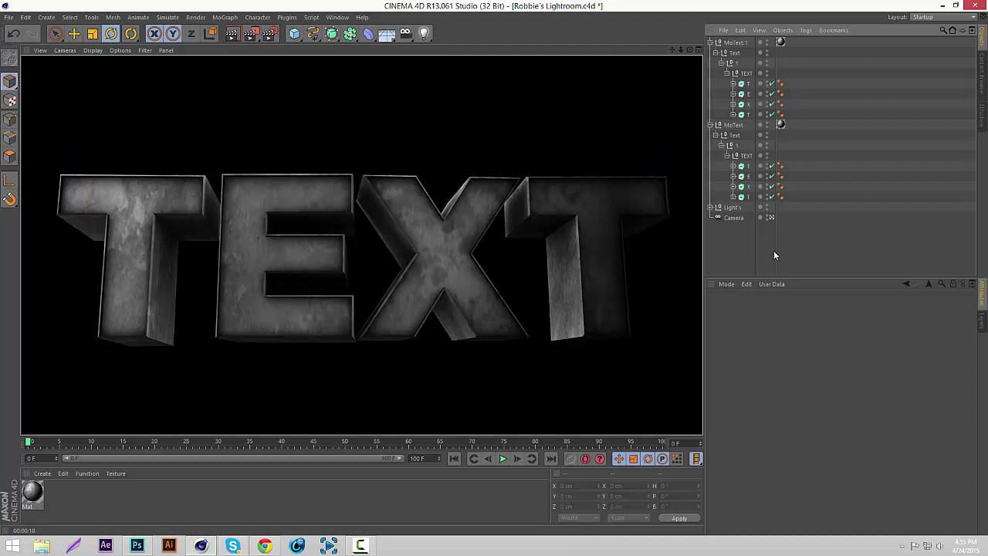
pyautogui.click(802, 251)
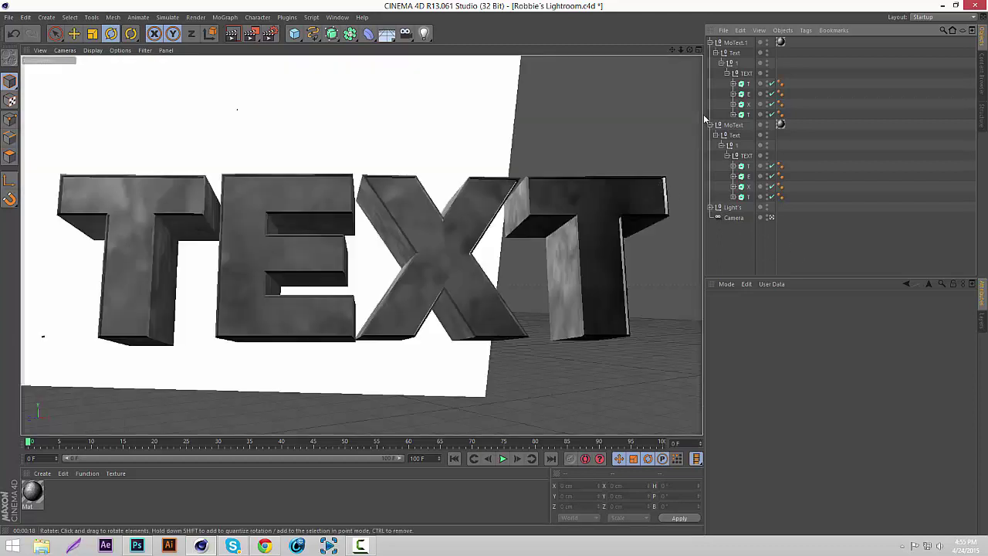
# - Collapse the MoText.1 and MoText hierarchies and add a standard Light object to the scene
pyautogui.click(711, 43)
pyautogui.click(711, 52)
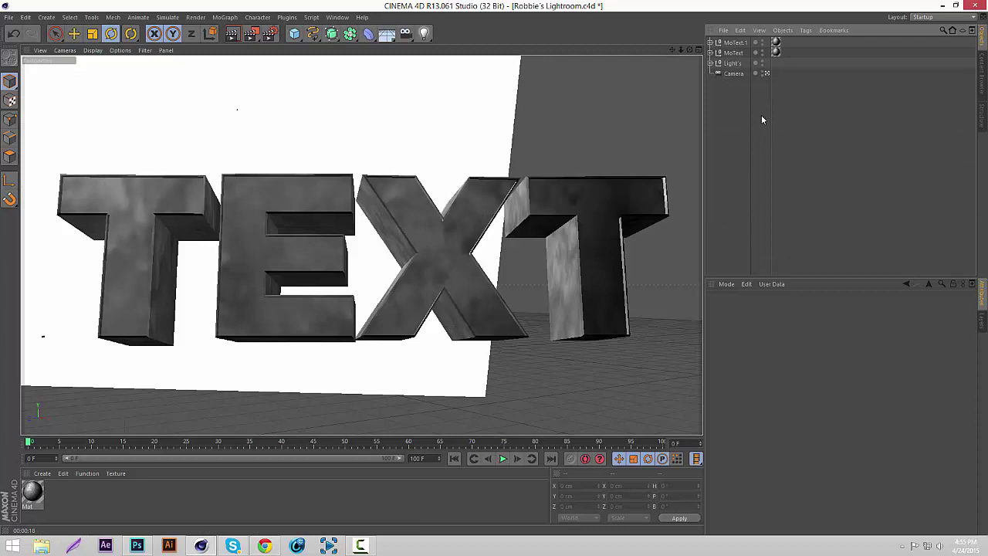
pyautogui.click(46, 19)
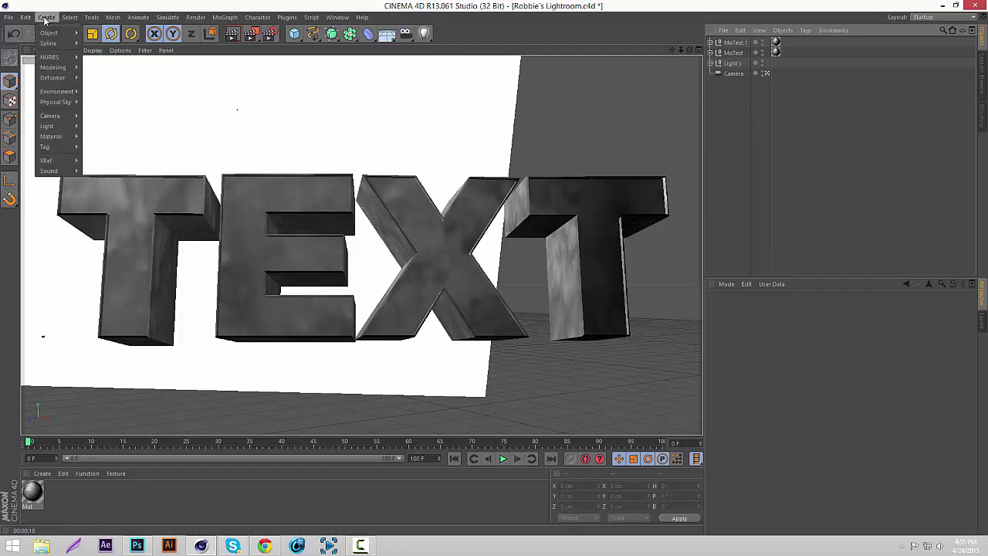
pyautogui.moveTo(66, 126)
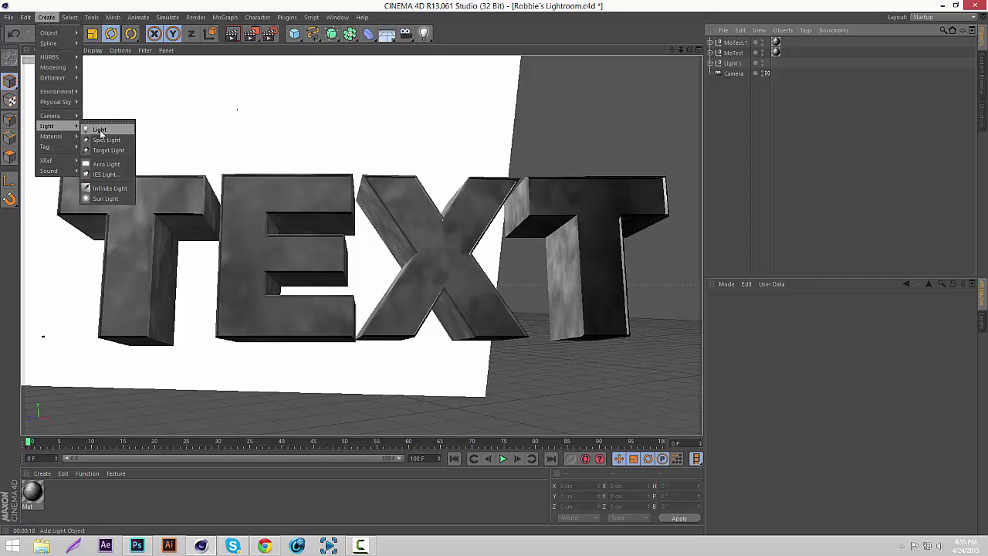
pyautogui.click(100, 129)
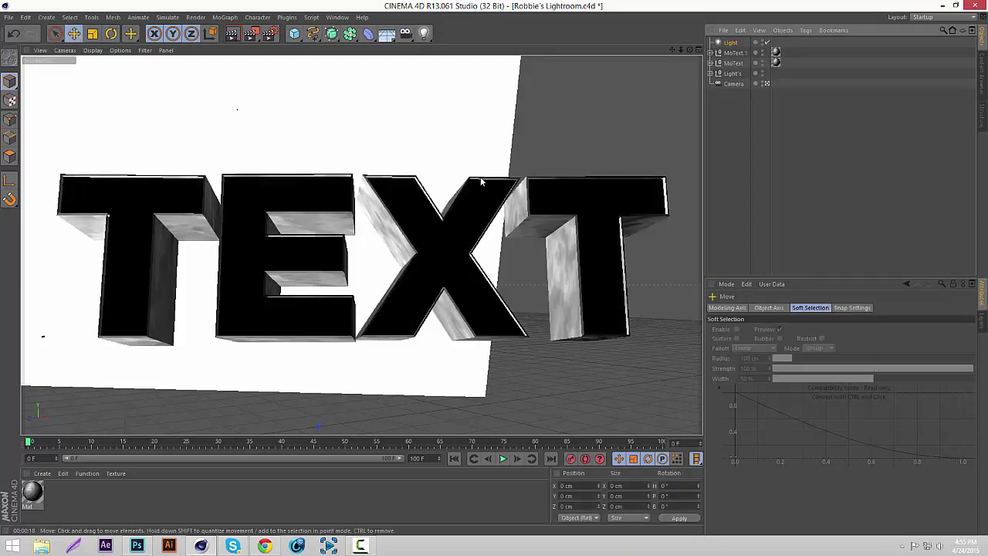
# - Leave the camera view and raise the new light above the text, to about X -84, Y 343, Z -60 cm
pyautogui.click(767, 83)
pyautogui.moveTo(689, 49); pyautogui.dragTo(741, 50)
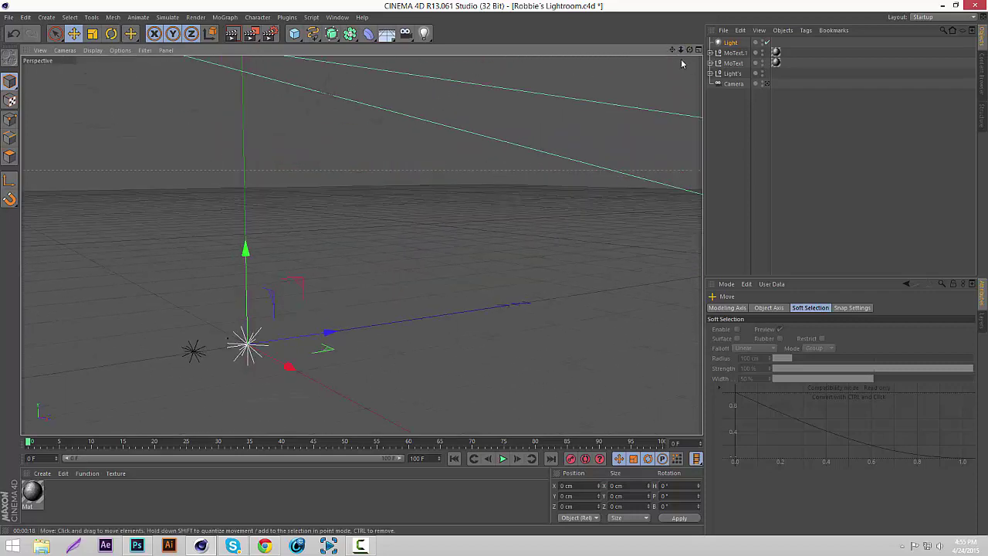
pyautogui.moveTo(673, 49); pyautogui.dragTo(788, 129)
pyautogui.moveTo(681, 49); pyautogui.dragTo(640, 49)
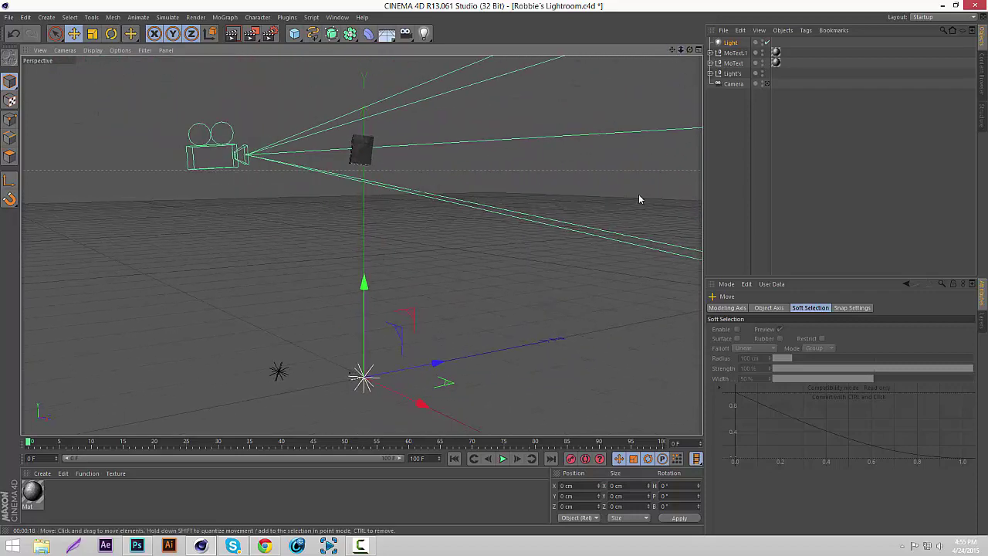
pyautogui.moveTo(502, 379); pyautogui.dragTo(398, 104)
pyautogui.moveTo(681, 50); pyautogui.dragTo(800, 277)
pyautogui.moveTo(581, 198); pyautogui.dragTo(635, 193)
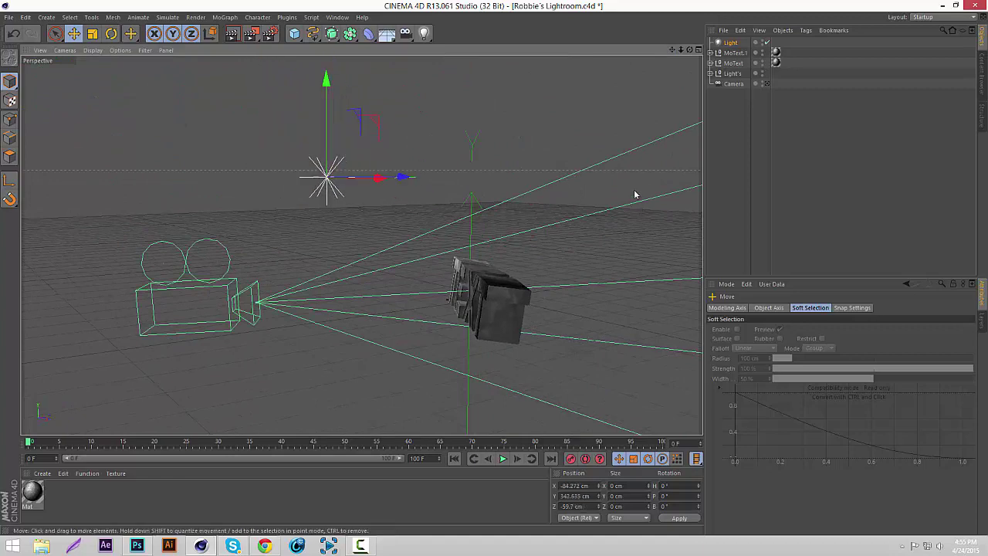
# - Move the light above and in front of the text, to about X -20, Y 342, Z -139 cm, and return to the camera view
pyautogui.moveTo(690, 49); pyautogui.dragTo(395, 59)
pyautogui.moveTo(328, 188); pyautogui.dragTo(467, 188)
pyautogui.moveTo(689, 50); pyautogui.dragTo(476, 70)
pyautogui.moveTo(425, 186); pyautogui.dragTo(258, 190)
pyautogui.moveTo(689, 49); pyautogui.dragTo(772, 50)
pyautogui.moveTo(613, 170); pyautogui.dragTo(566, 158)
pyautogui.click(767, 84)
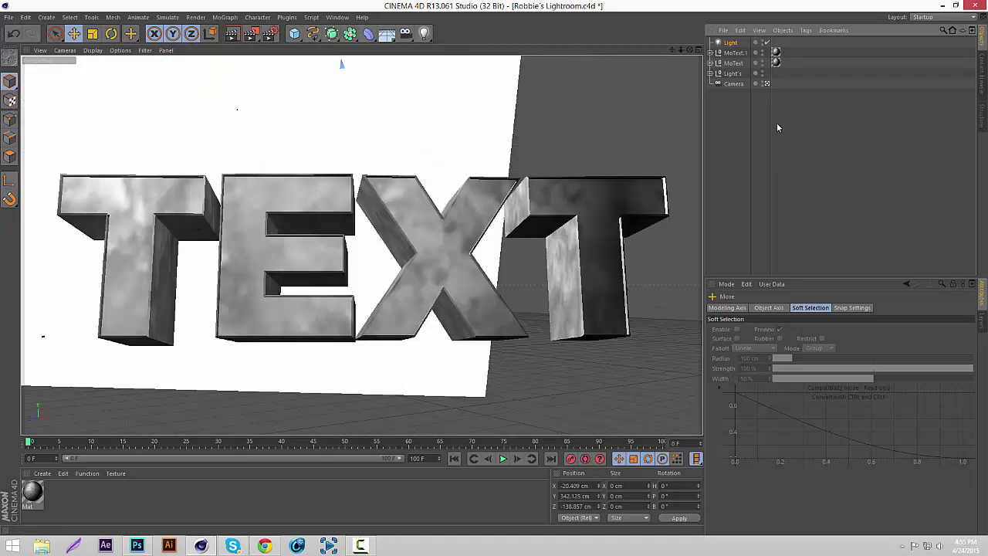
# - Lower the new light's intensity to 71% and render a preview of the view
pyautogui.click(730, 44)
pyautogui.moveTo(781, 372)
pyautogui.mouseDown()
pyautogui.moveTo(741, 372)
pyautogui.moveTo(765, 372)
pyautogui.mouseUp()
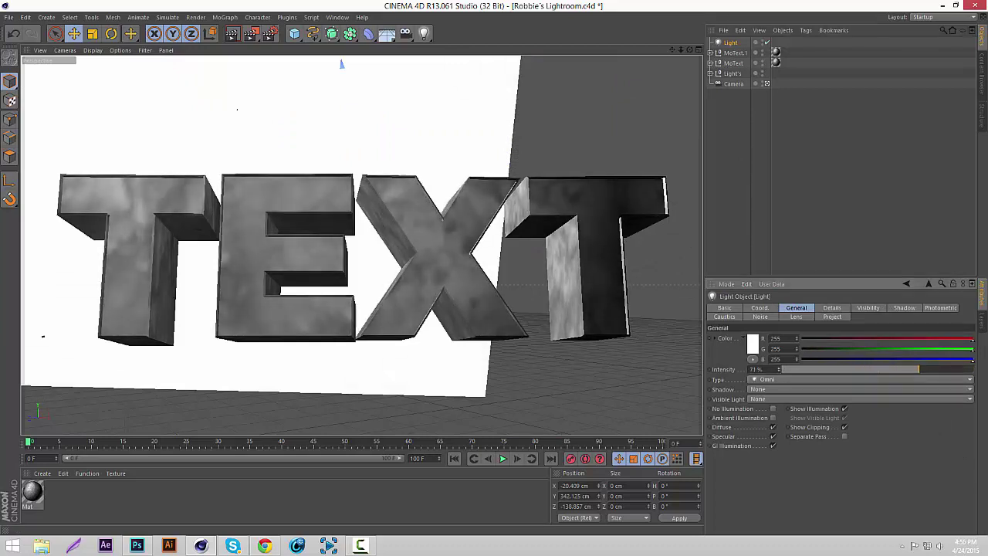
pyautogui.click(849, 217)
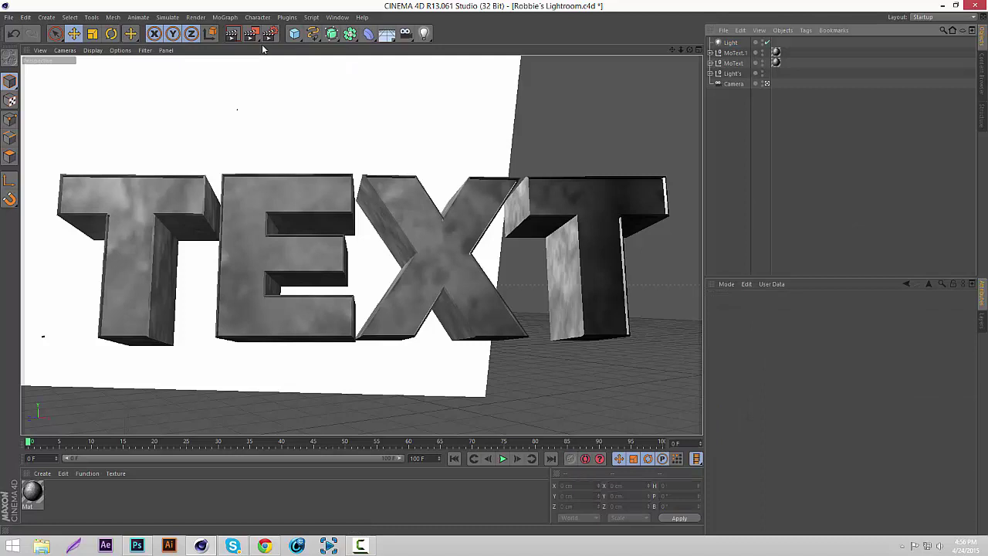
pyautogui.click(232, 33)
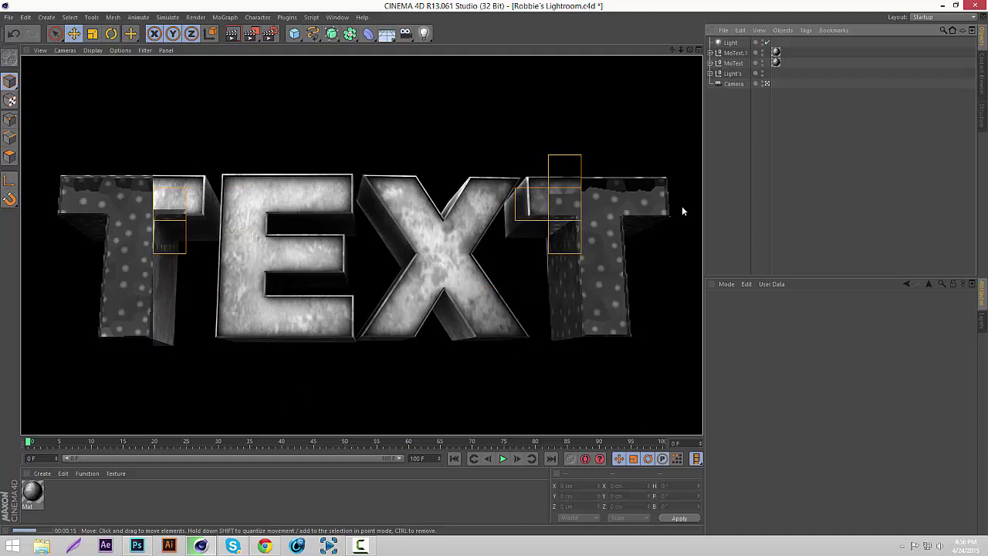
pyautogui.click(810, 150)
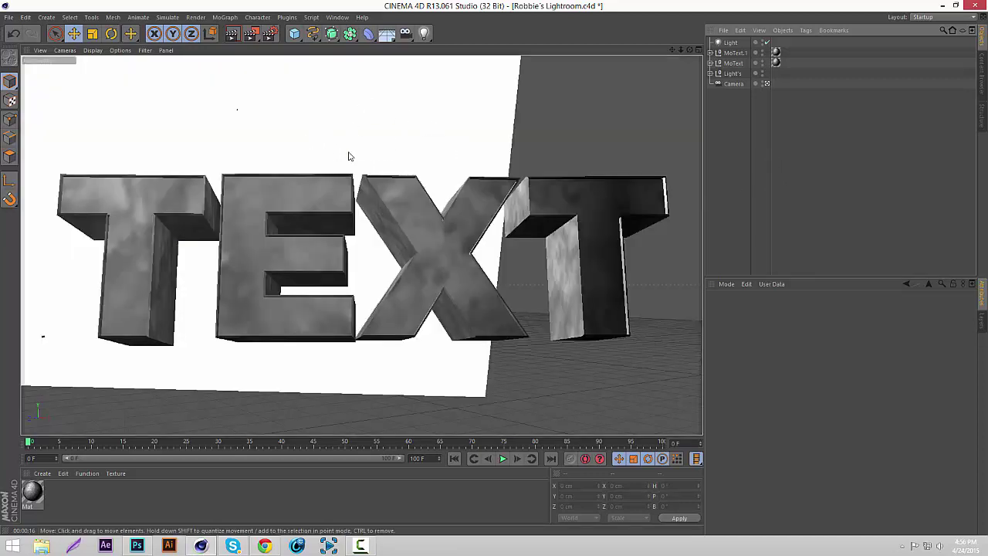
# - Rotate MoText.1, MoText and the Camera together to about -74.4° pitch, and render a preview of the view
pyautogui.click(733, 54)
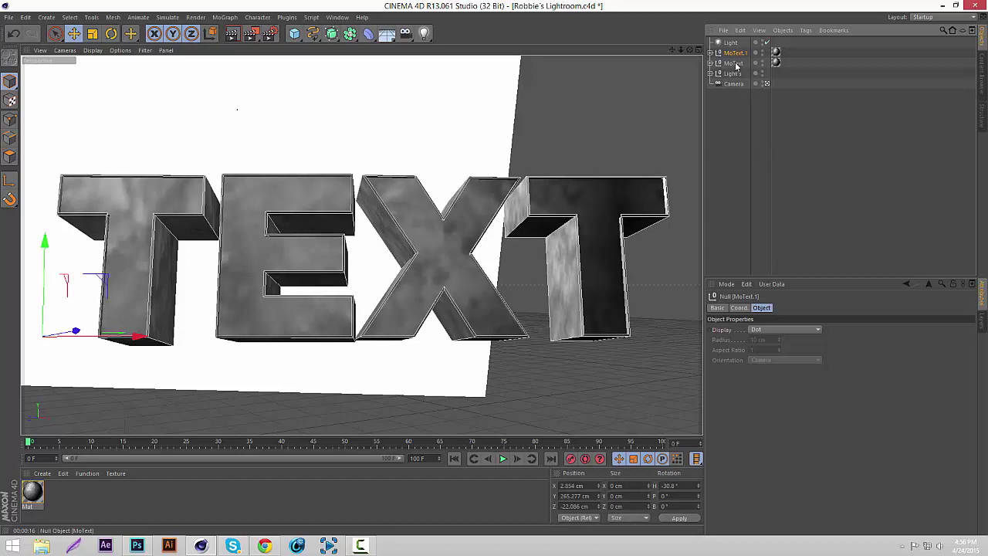
pyautogui.keyDown('ctrl'); pyautogui.click(733, 62); pyautogui.keyUp('ctrl')
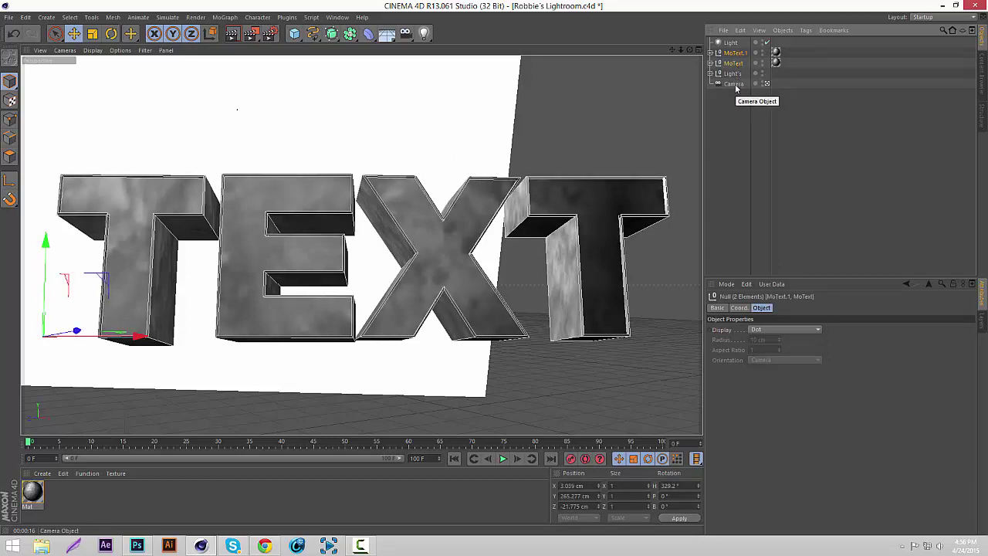
pyautogui.keyDown('ctrl'); pyautogui.click(734, 83); pyautogui.keyUp('ctrl')
pyautogui.press('r')
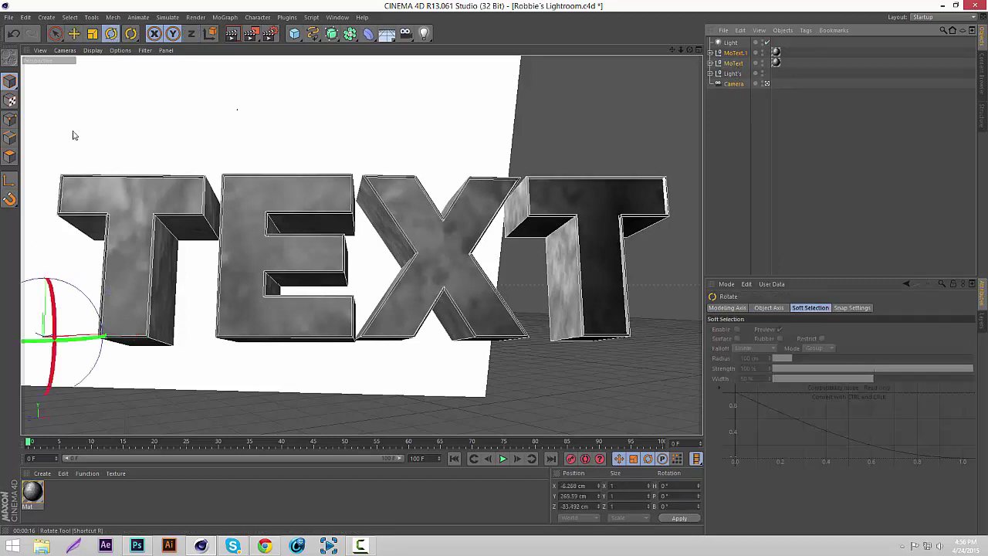
pyautogui.moveTo(37, 313); pyautogui.dragTo(31, 229)
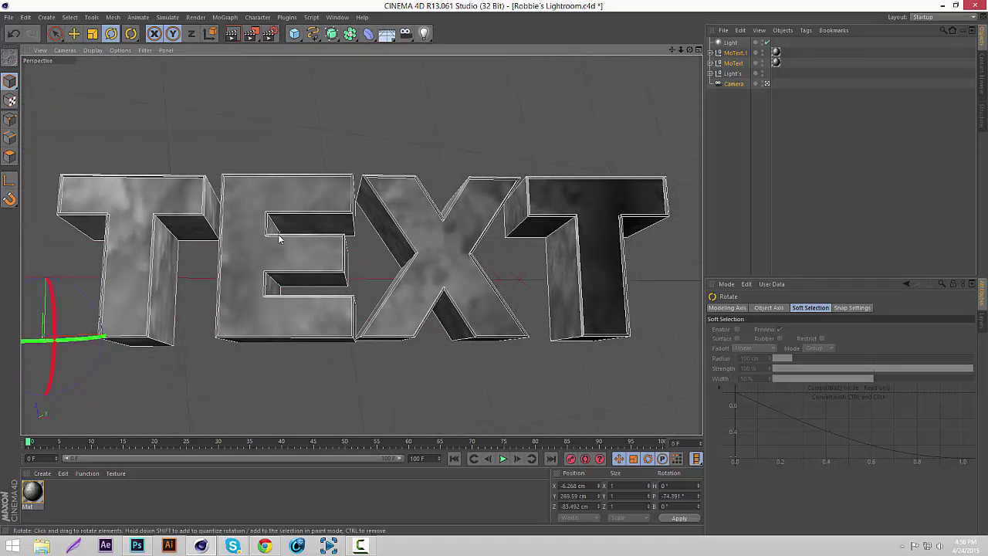
pyautogui.click(788, 195)
pyautogui.hotkey('ctrl', 'r')
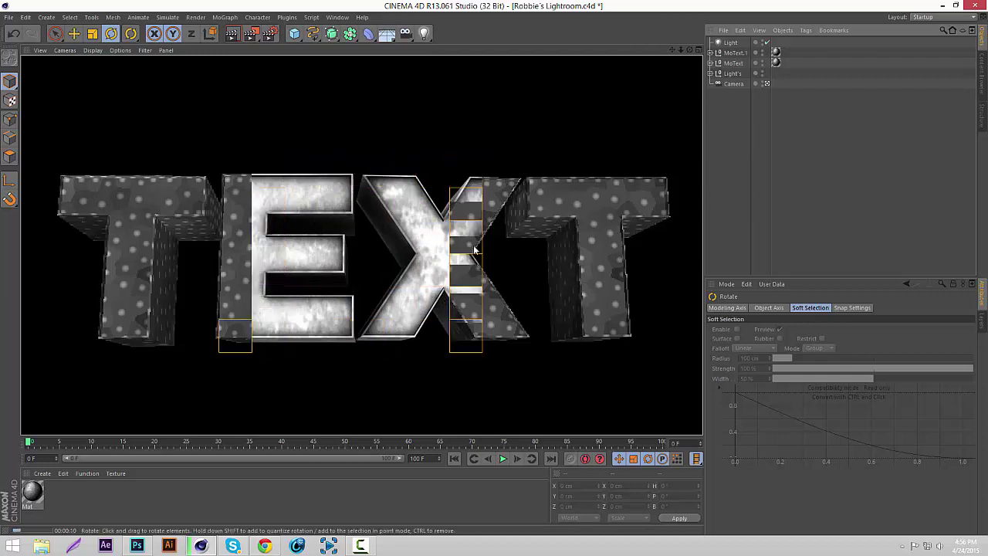
pyautogui.click(801, 188)
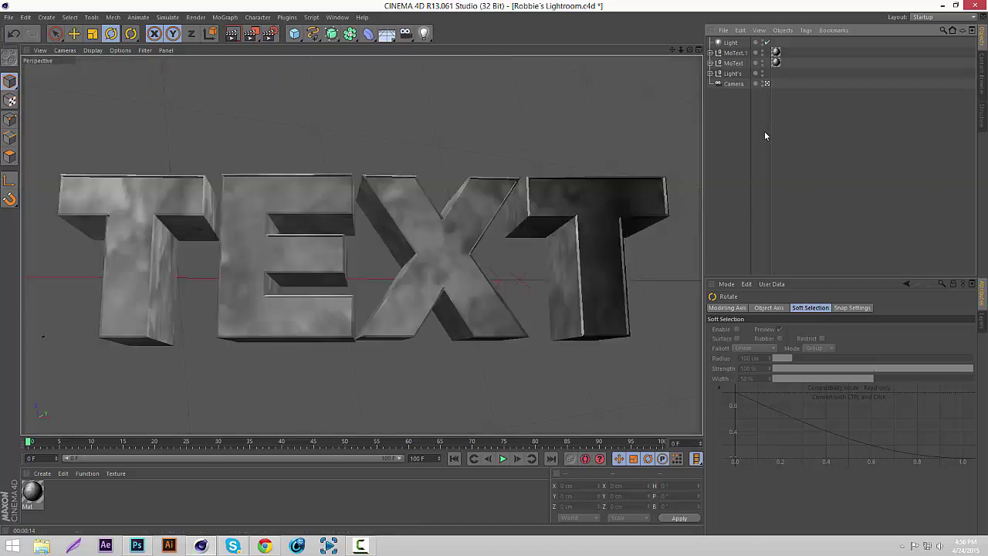